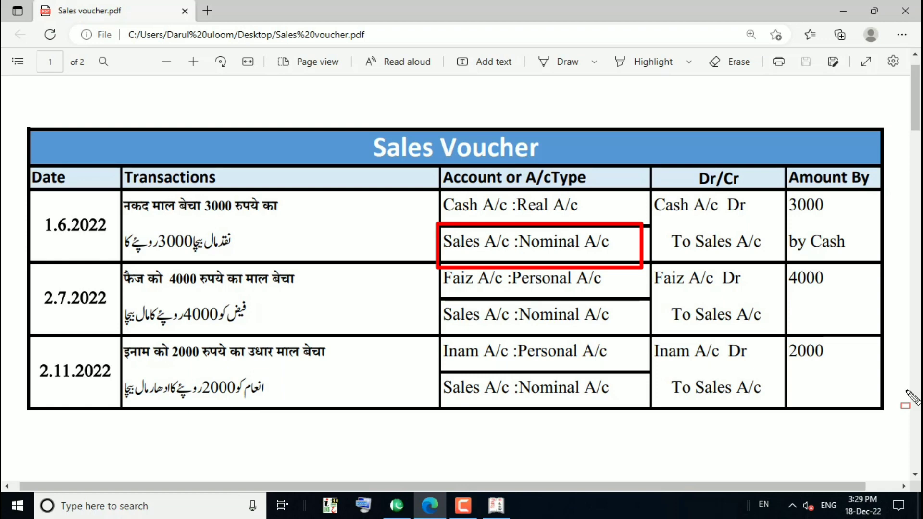
key("ctrl+z")
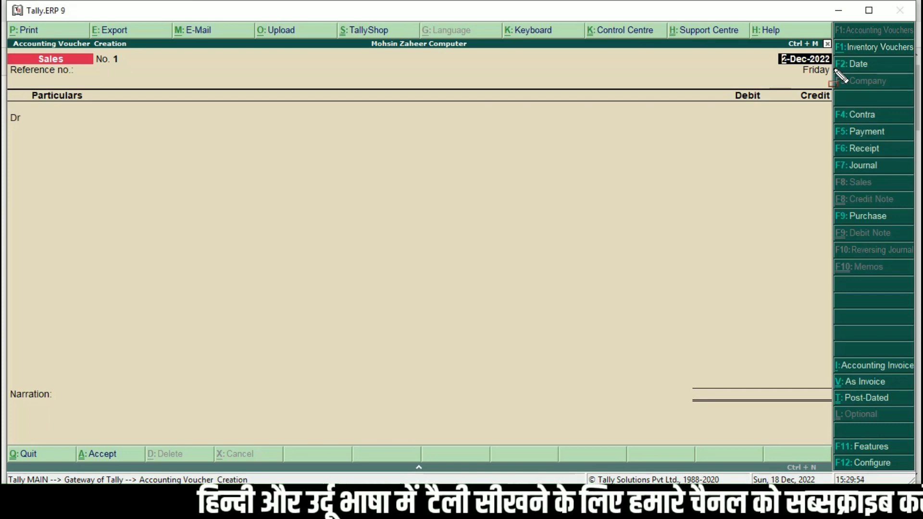
Set the sales voucher's date to 1-6-2022 and enter 212 as its reference number
key("F2")
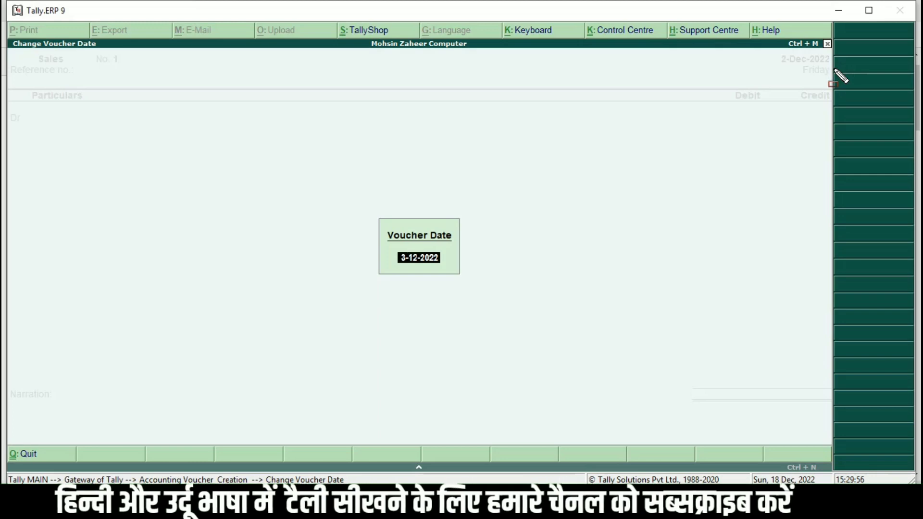
type("1-")
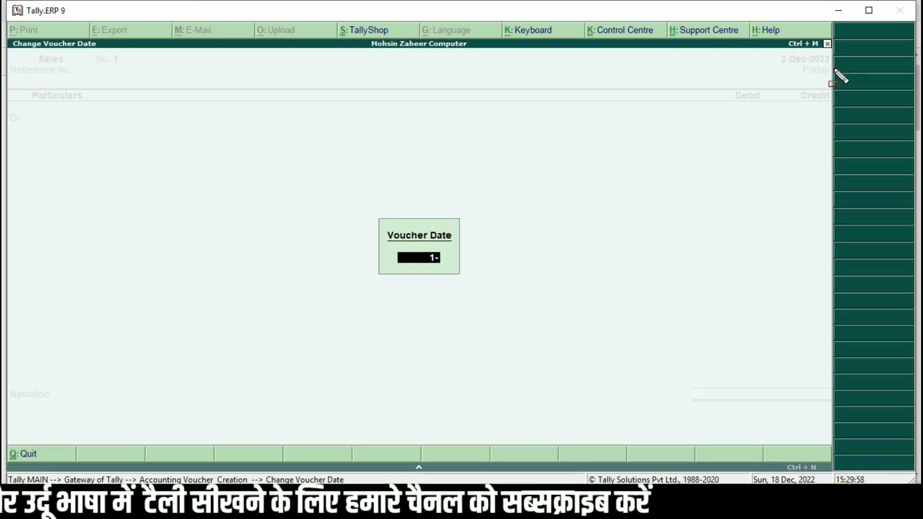
type("6-2022")
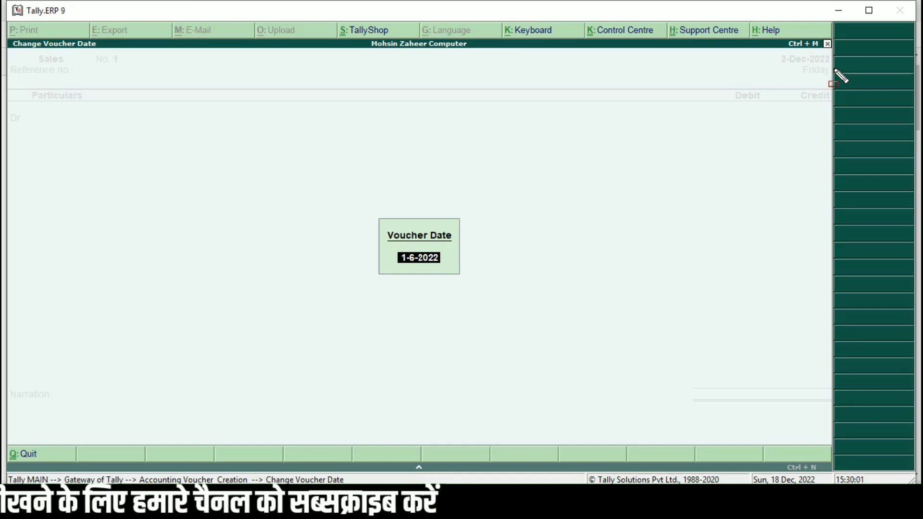
key("Return")
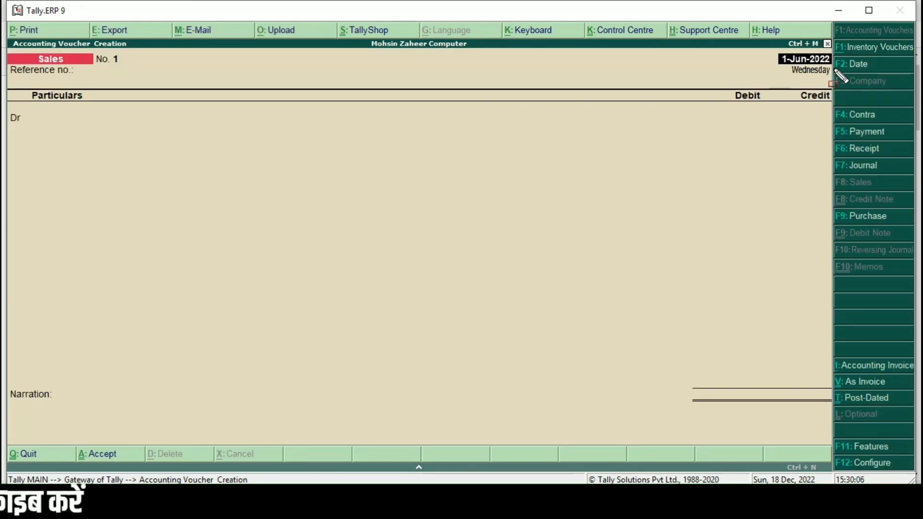
key("Return")
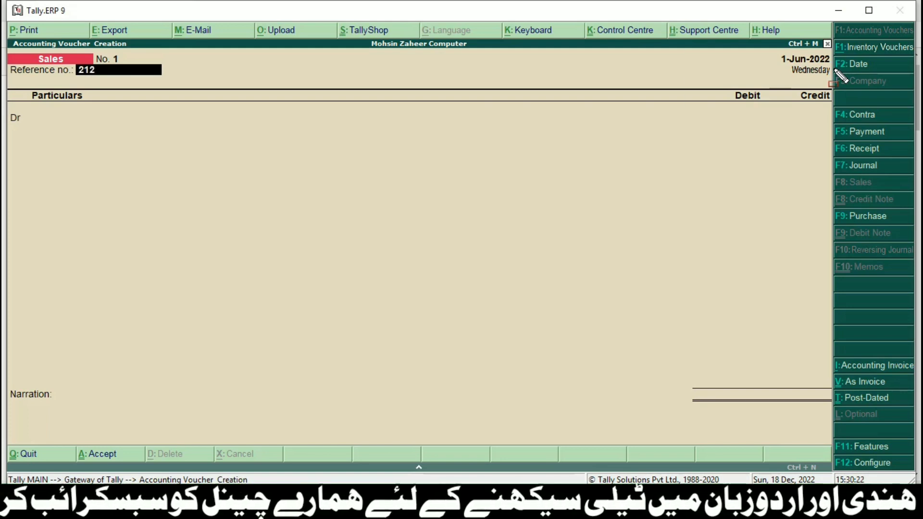
key("Return")
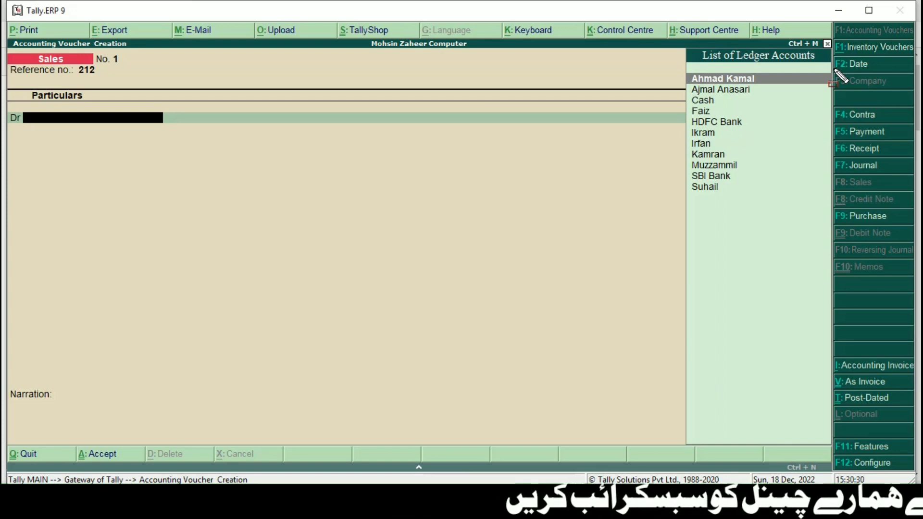
Choose Cash as the ledger account on the voucher's debit line
key("Down")
key("Down")
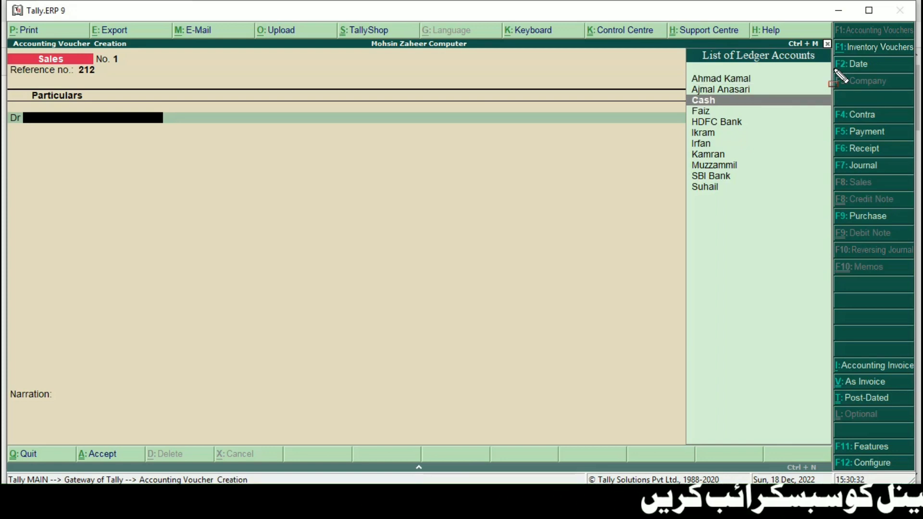
key("Return")
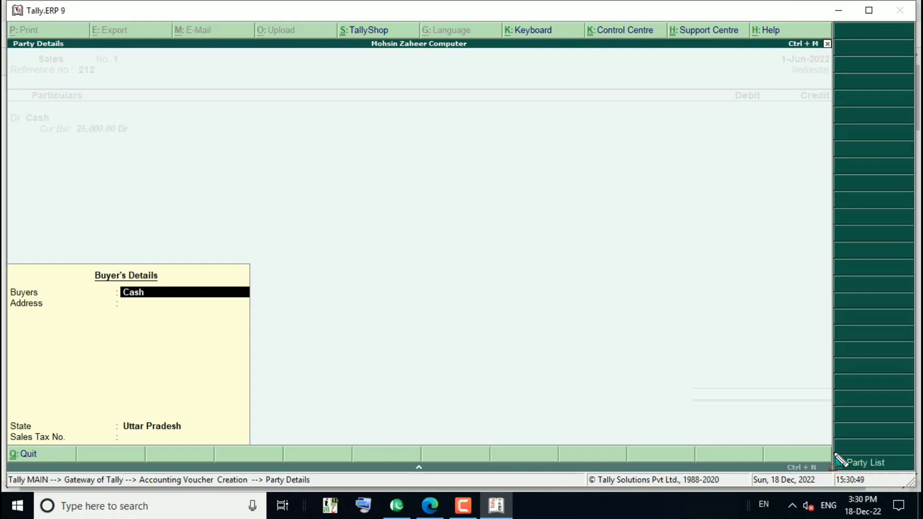
mouse_move(826, 447)
left_mouse_down()
mouse_move(869, 479)
mouse_move(894, 475)
left_mouse_up()
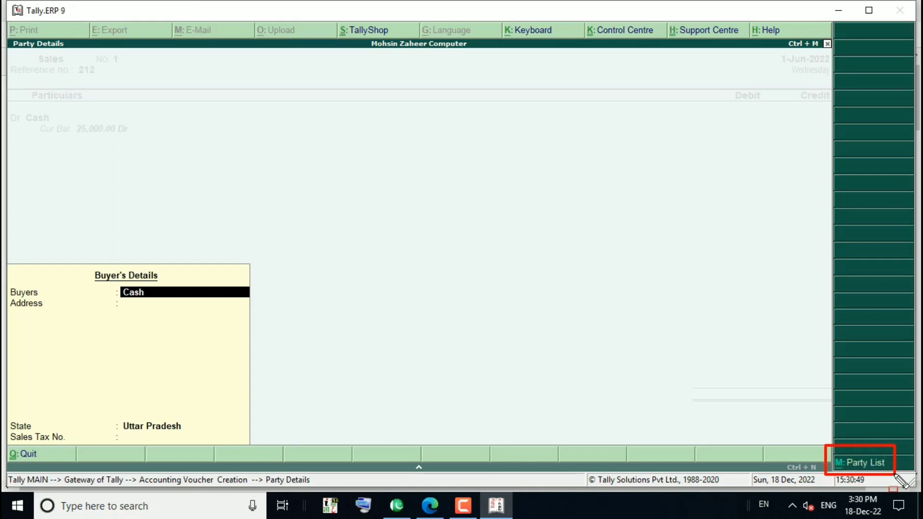
key("Escape")
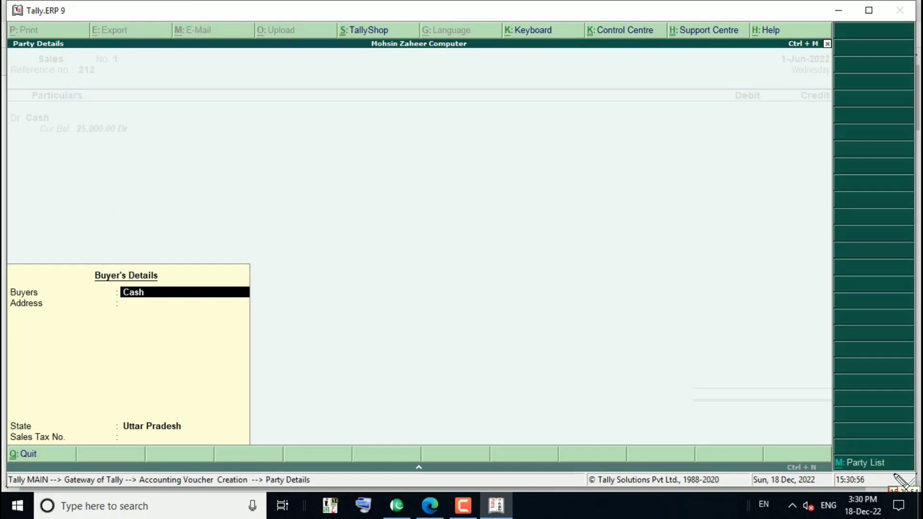
key("alt+m")
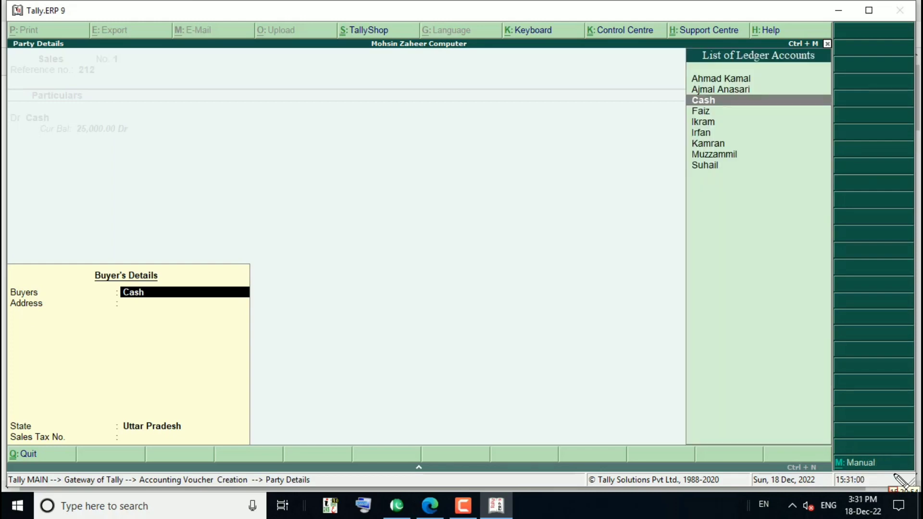
key("Up")
key("Up")
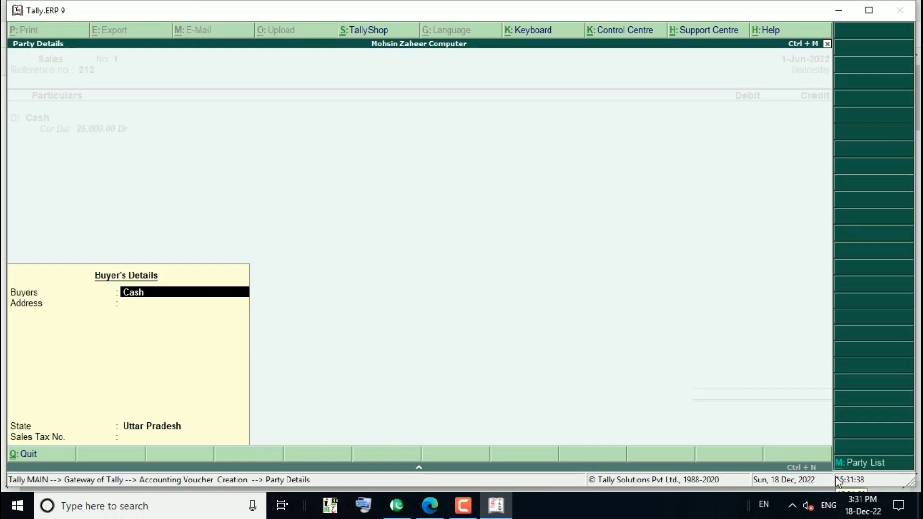
Enter the buyer's name in the buyer's details, keep Uttar Pradesh as the state, and leave the address and sales tax number blank
type("Shadab")
key("Return")
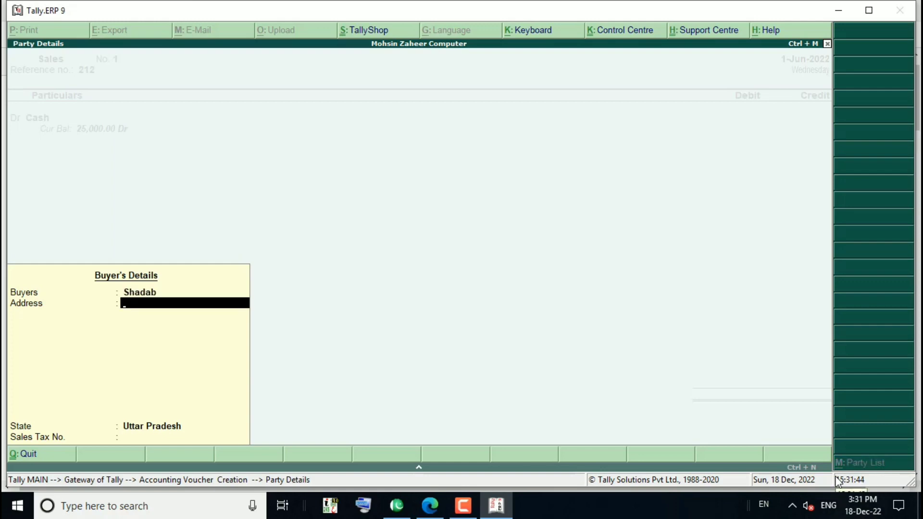
key("Return")
key("Return")
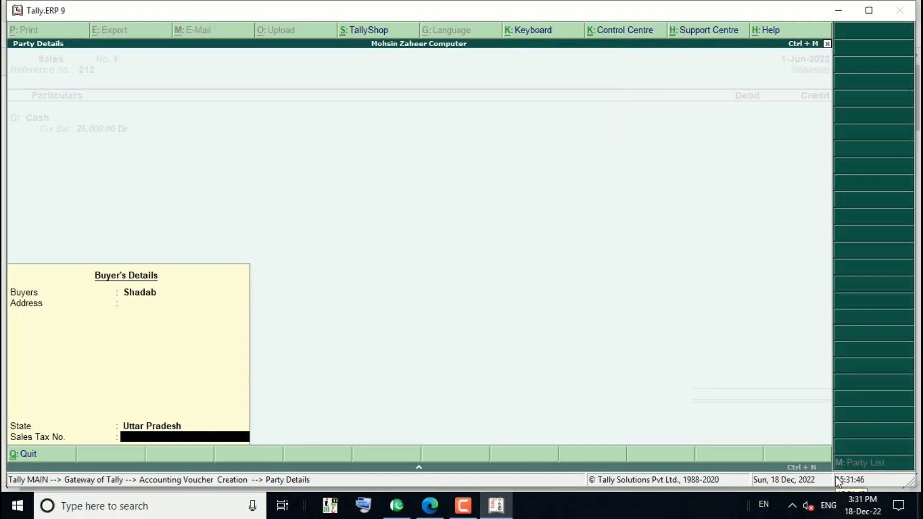
key("Return")
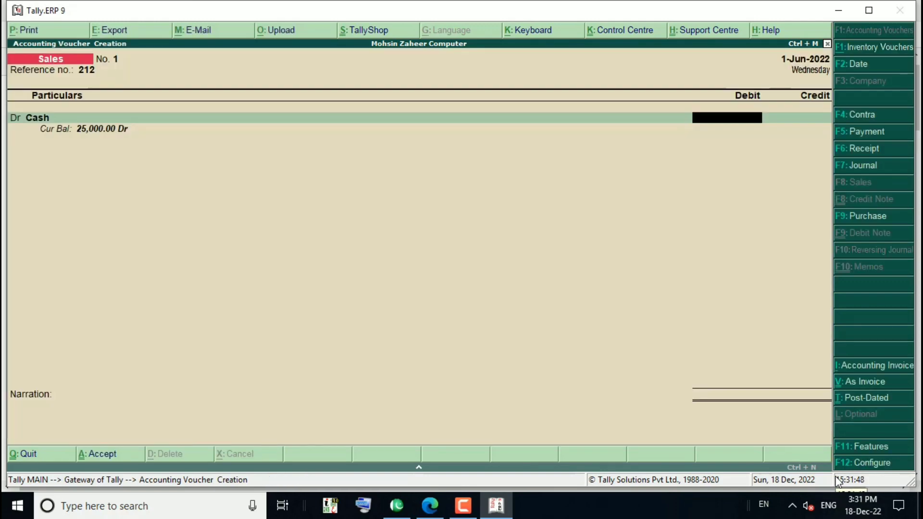
Enter 3000 as the debit amount for the Cash ledger
type("300")
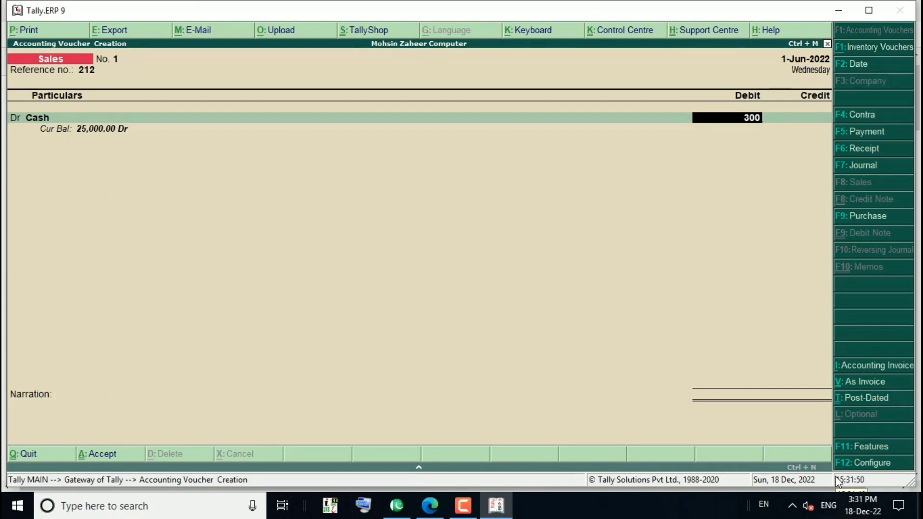
type("0")
key("Return")
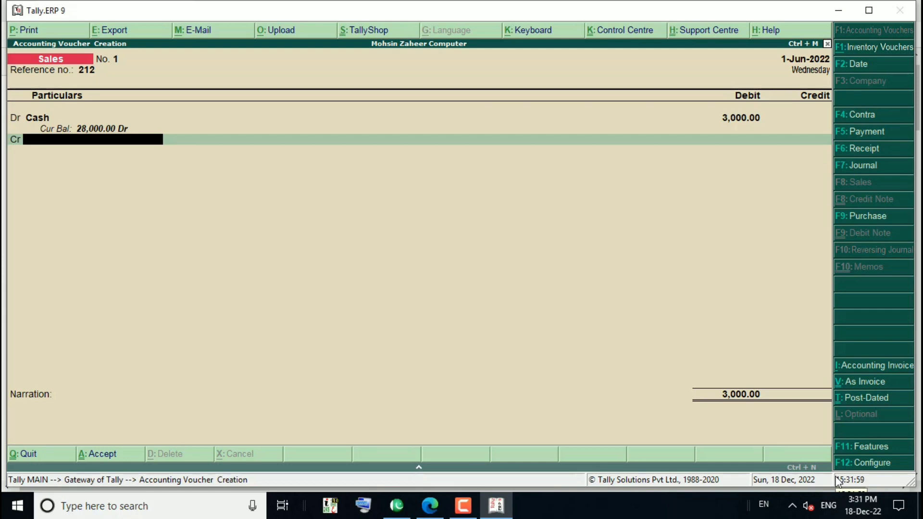
Create the credit ledger Sales A/c under Sales Accounts with inventory values affected, type Not Applicable and no bank details, and use it on the credit line
key("alt+c")
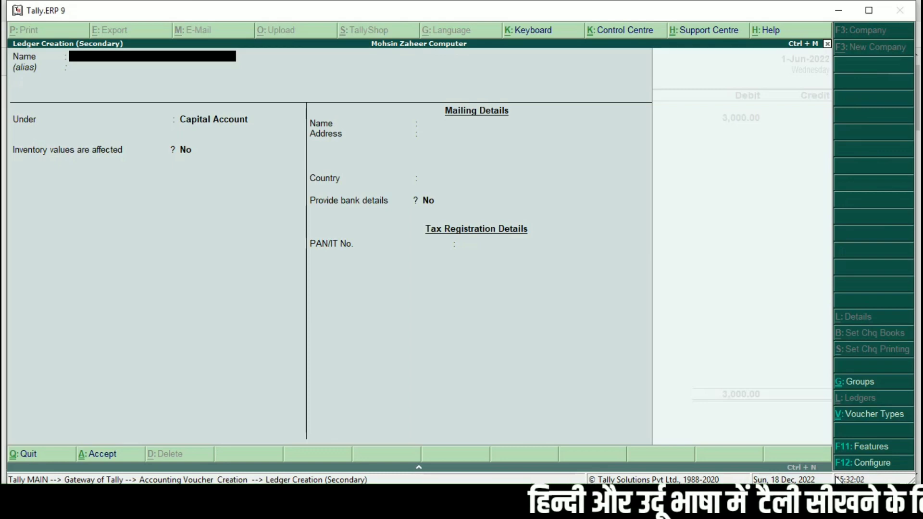
type("Sales")
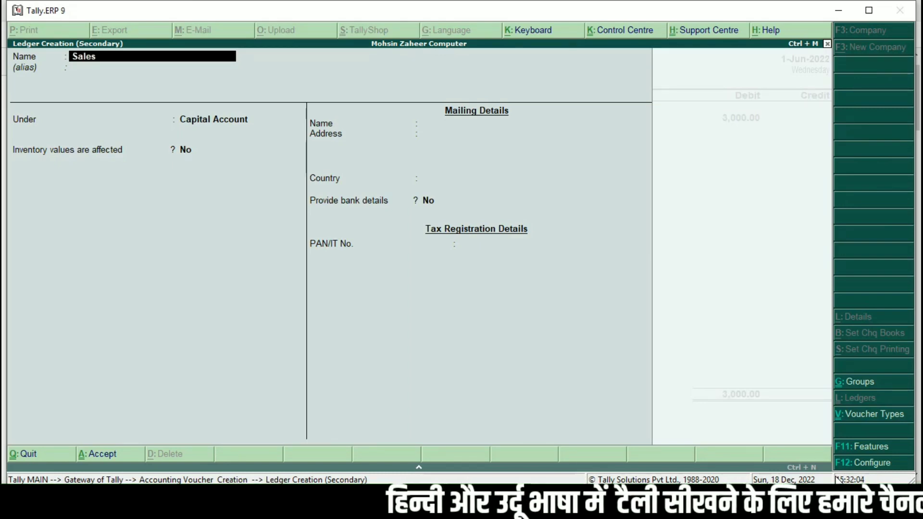
type(" A/c")
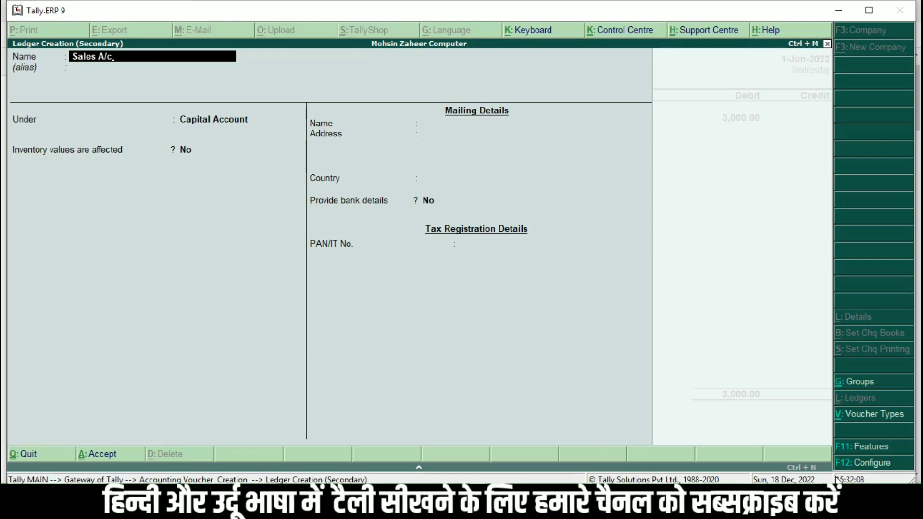
key("Return")
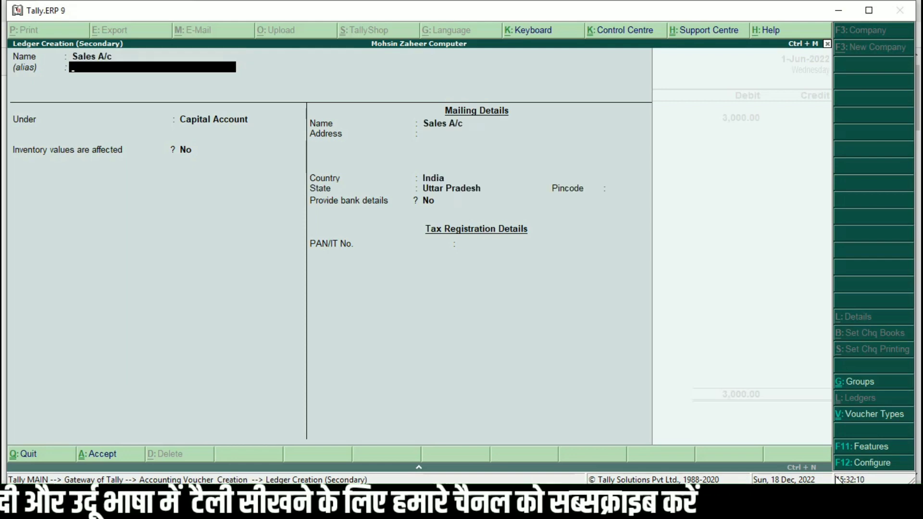
key("Return")
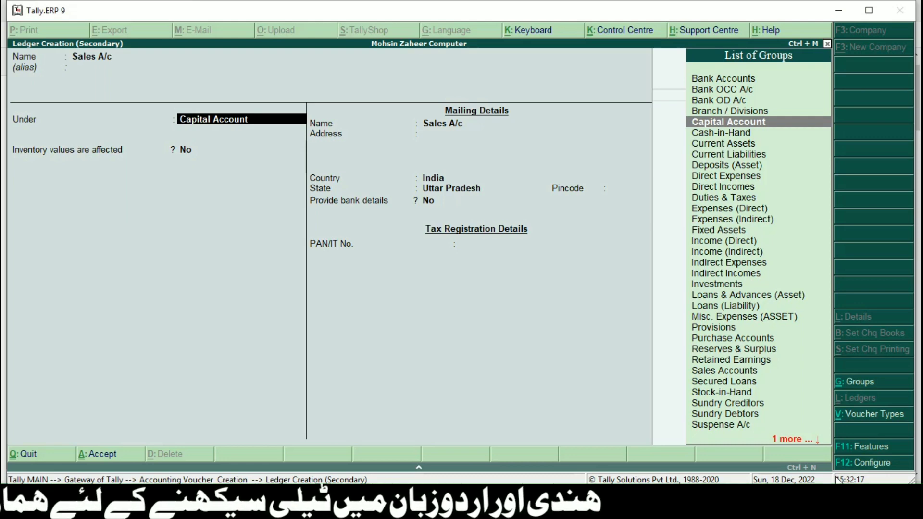
type("Sa")
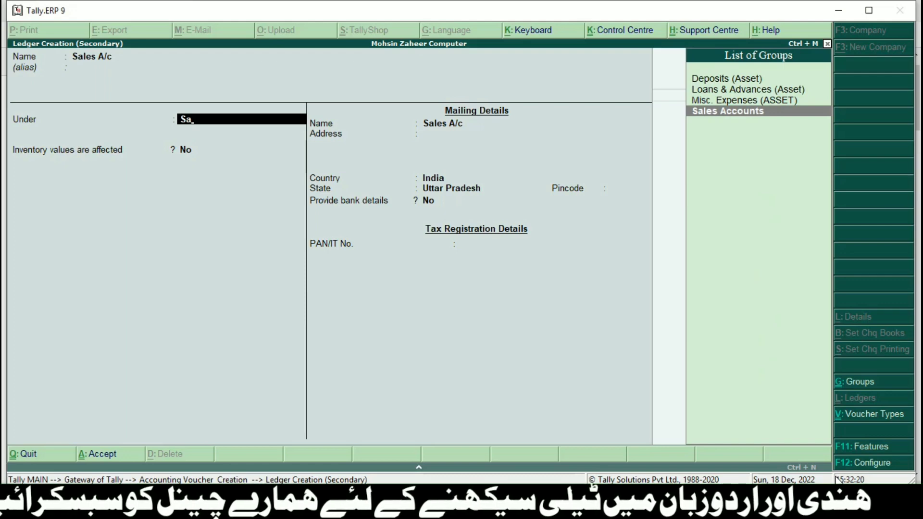
key("Return")
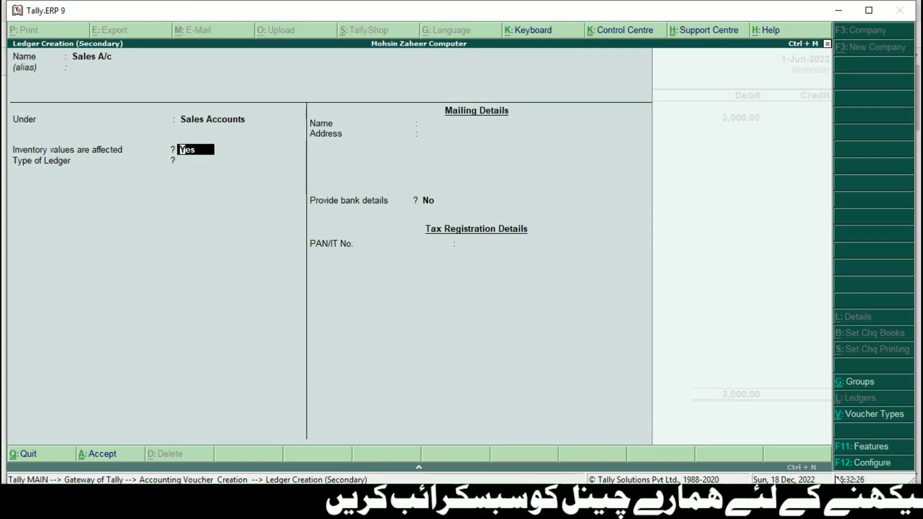
key("Return")
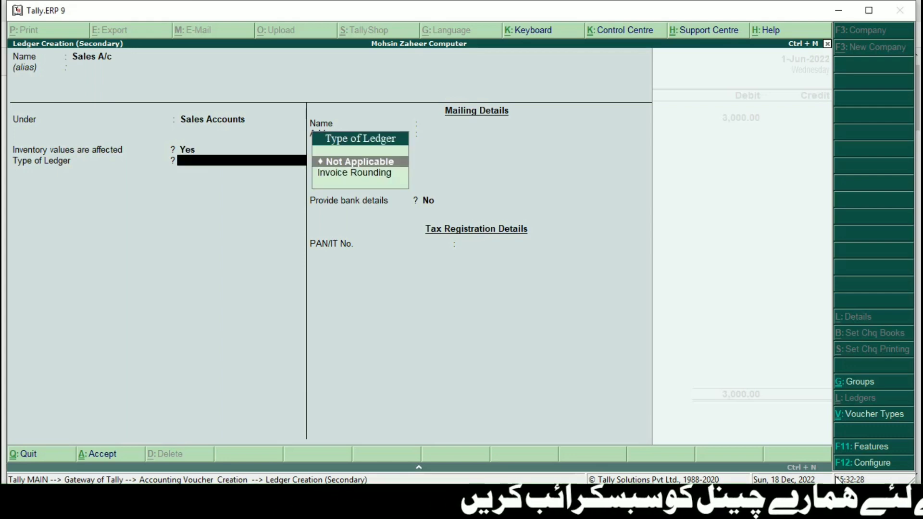
key("Return")
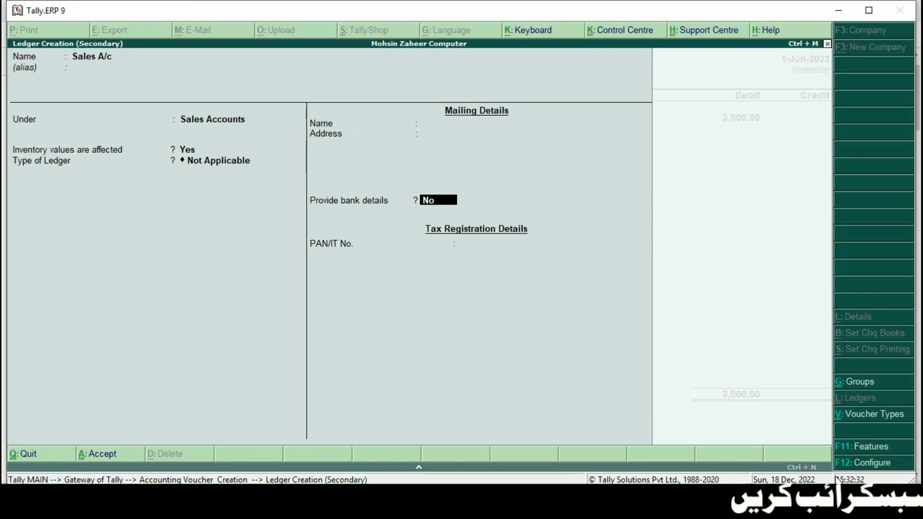
key("Return")
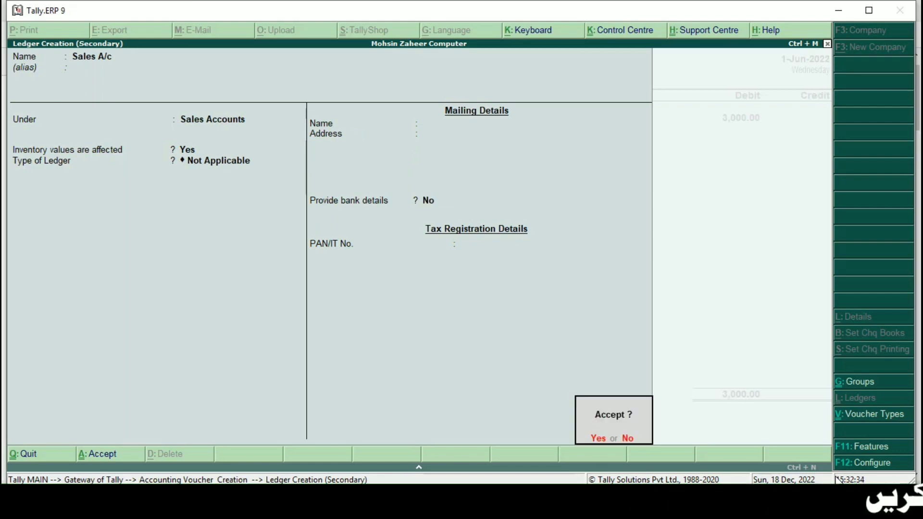
key("Return")
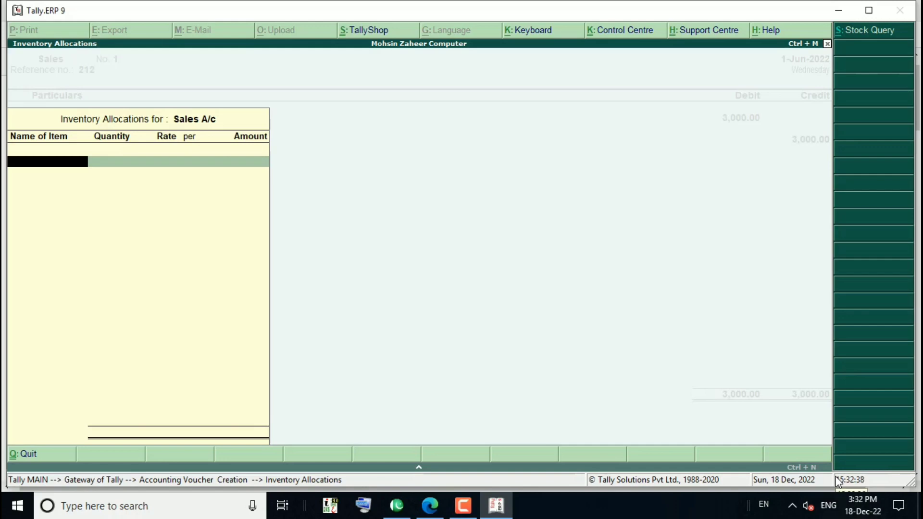
Skip the inventory allocations, accept the 3,000 credit to Sales A/c, and save the voucher without a narration
key("Escape")
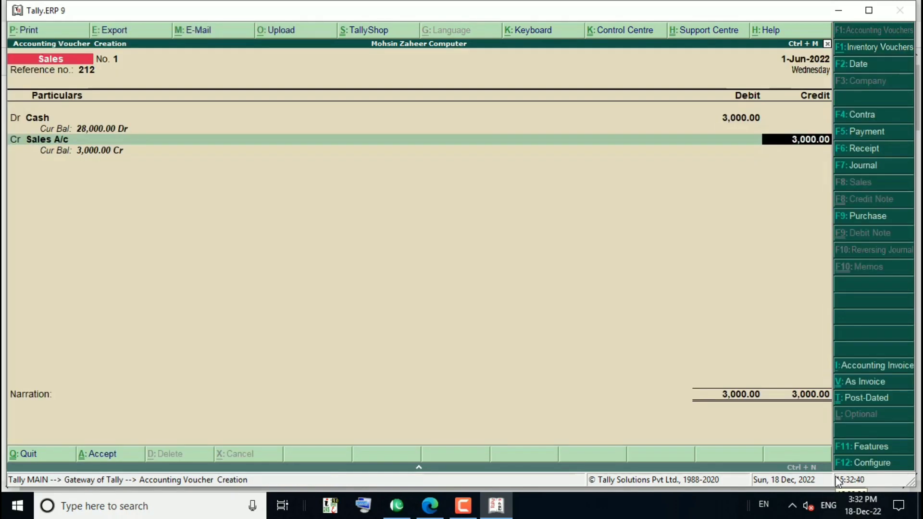
key("Return")
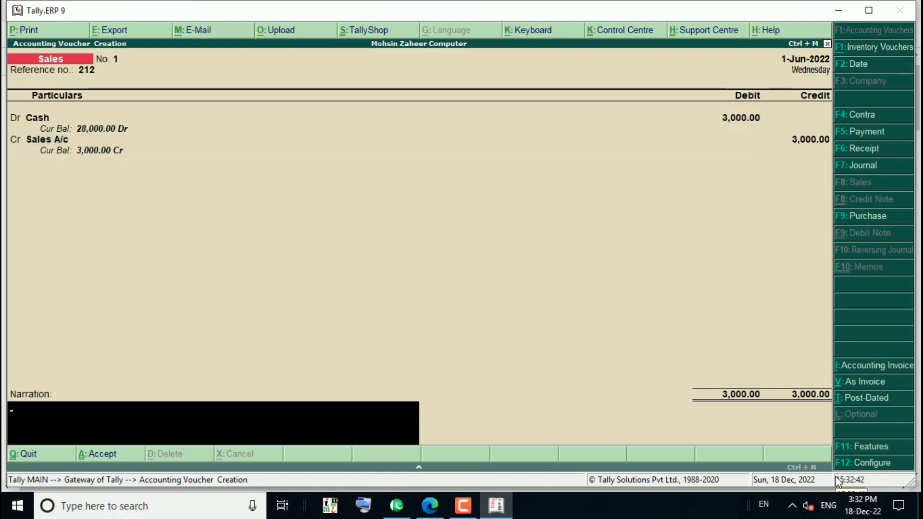
key("Return")
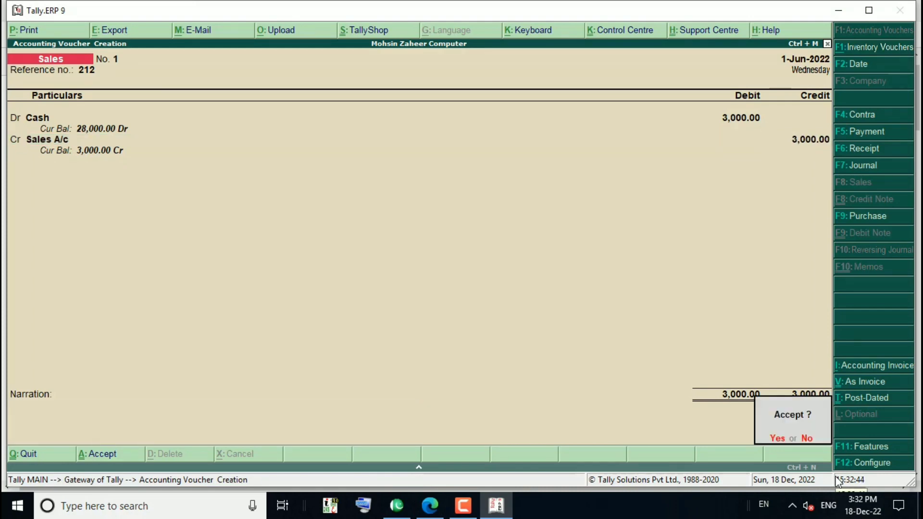
key("Return")
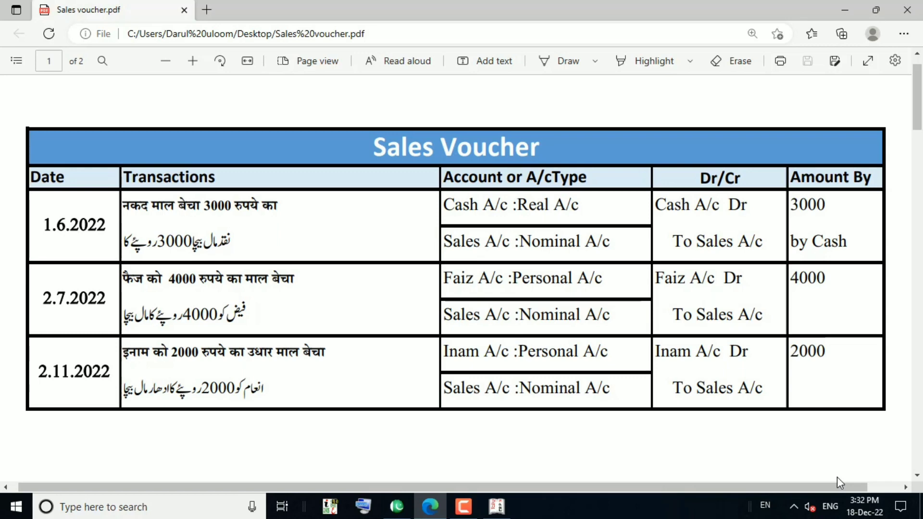
Switch to Tally.ERP 9, set the new sales voucher's date to 2-7-2022, and enter 213 as its reference number
key("alt+Tab")
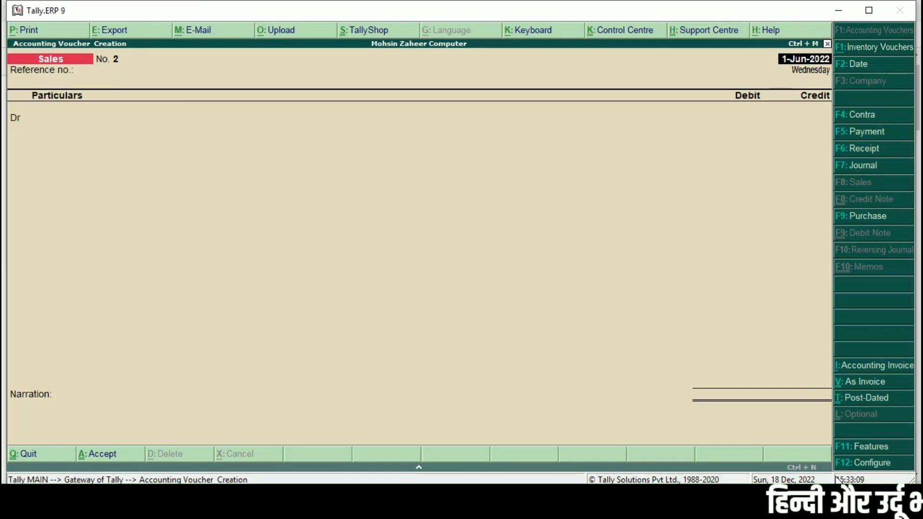
key("F2")
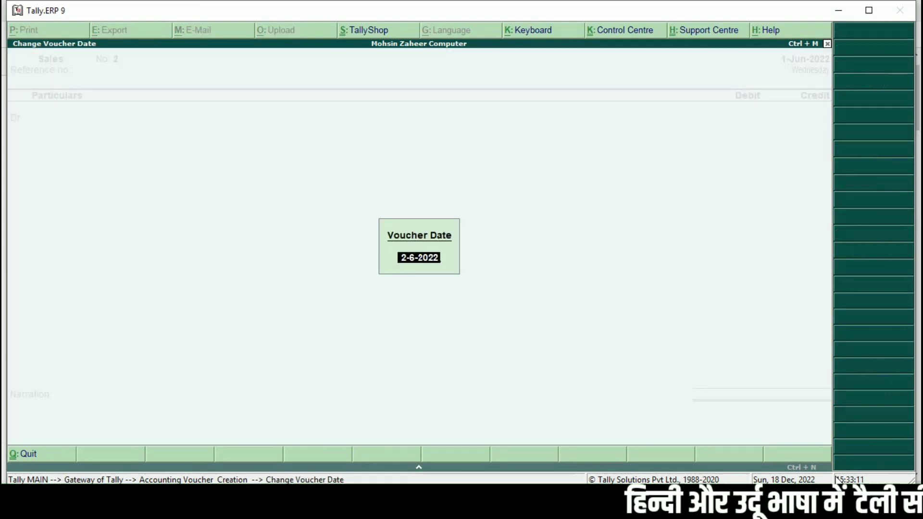
type("2-7")
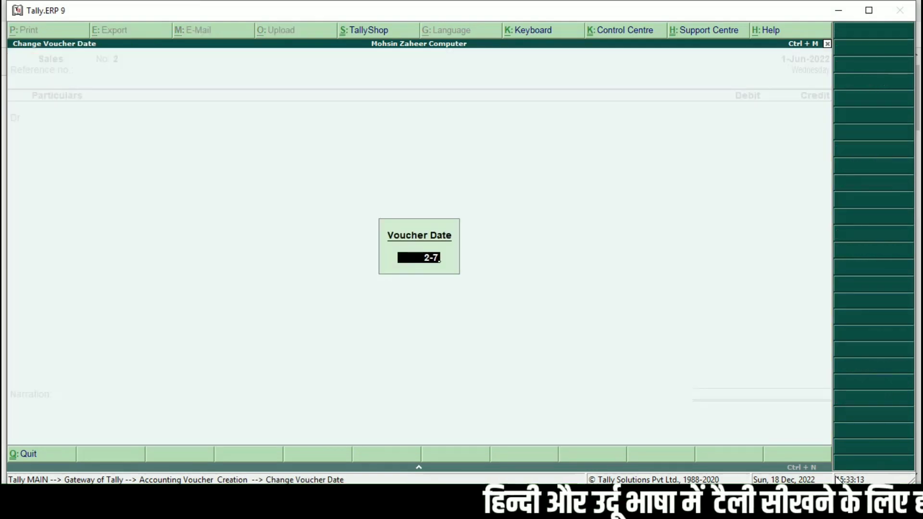
type("-2022")
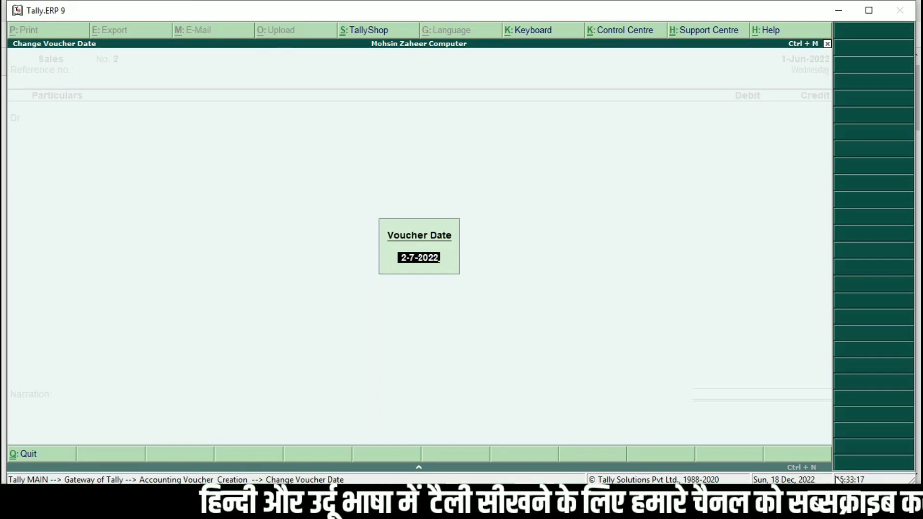
key("Return")
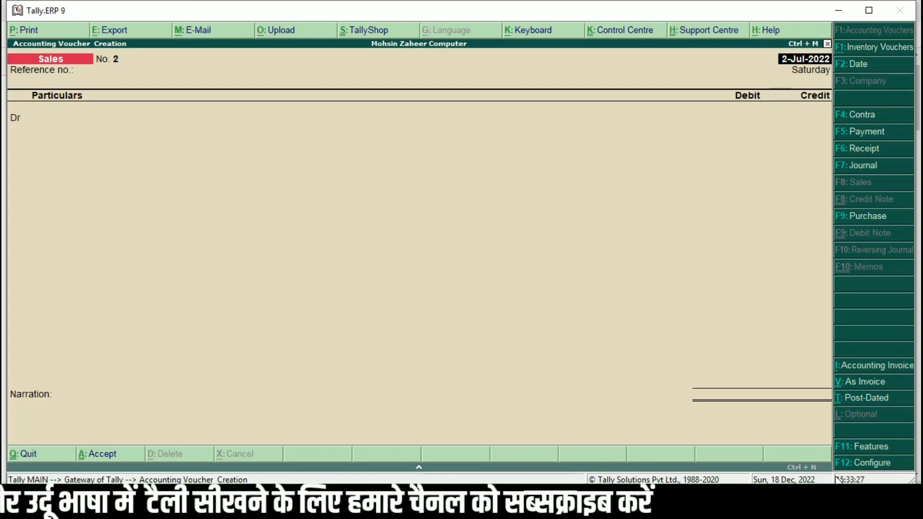
key("Return")
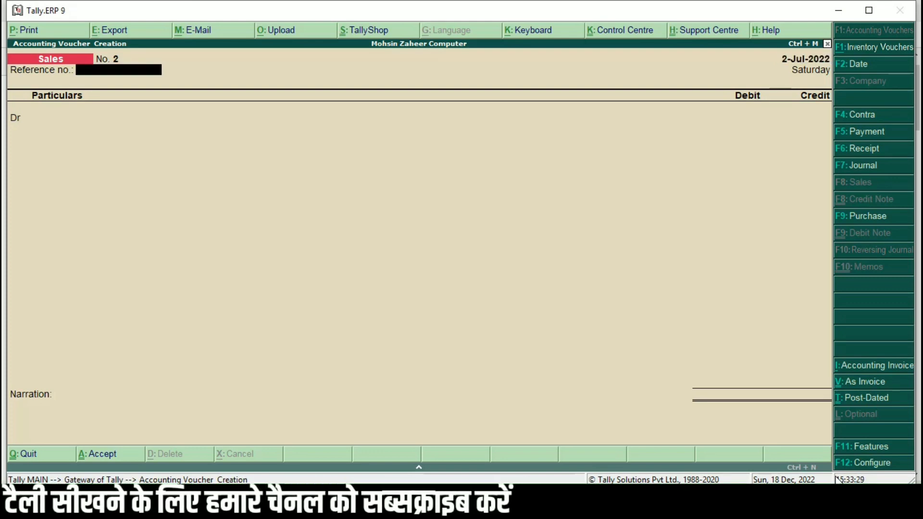
type("213")
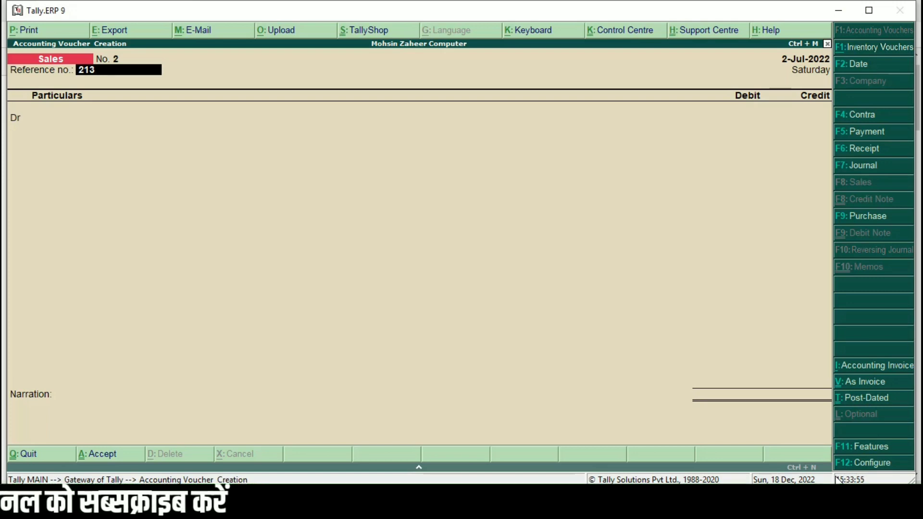
key("Return")
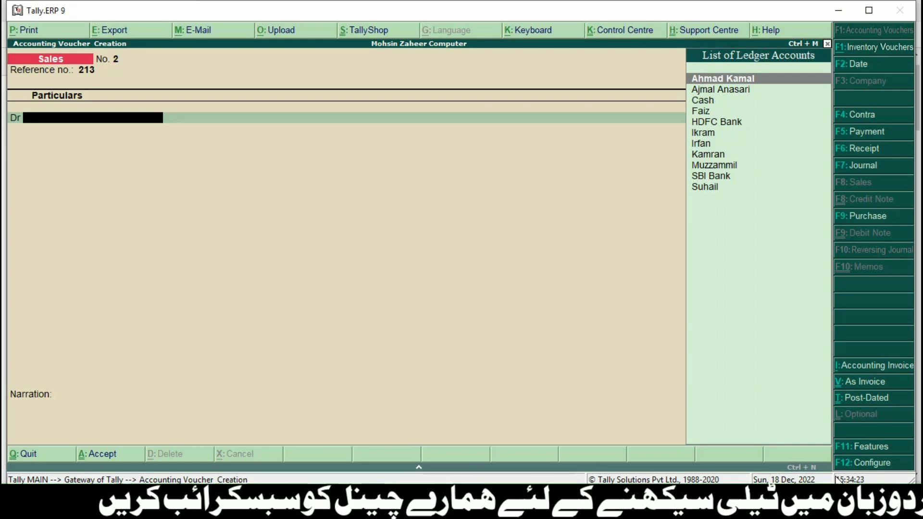
Choose the existing ledger of the customer in the PDF's 2.7.2022 transaction as the voucher's debit account
key("Down")
key("Down")
key("Down")
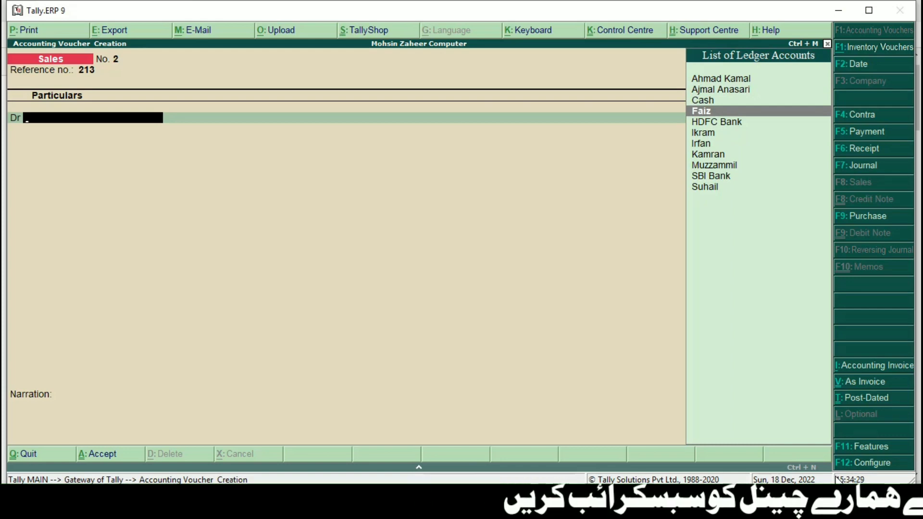
key("Return")
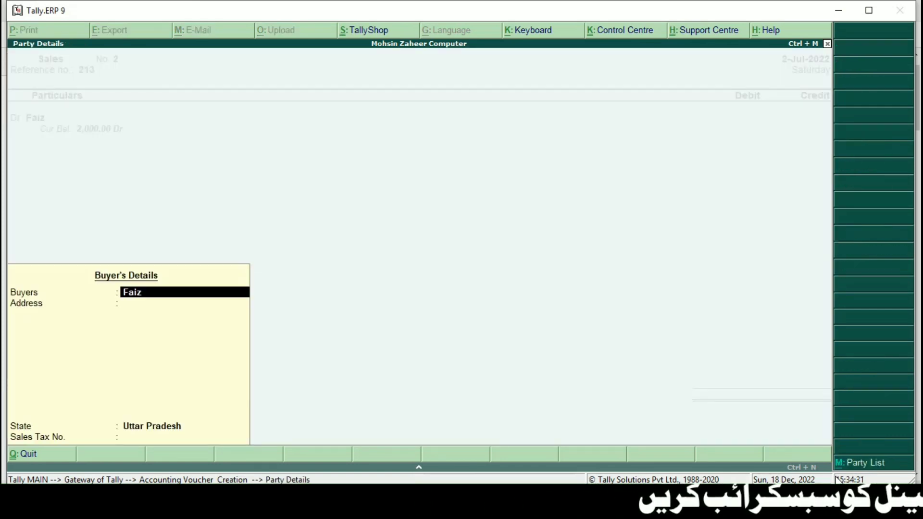
Enter the customer's address in the buyer's details, keeping the buyer's name and Uttar Pradesh and leaving the sales tax number blank
key("Return")
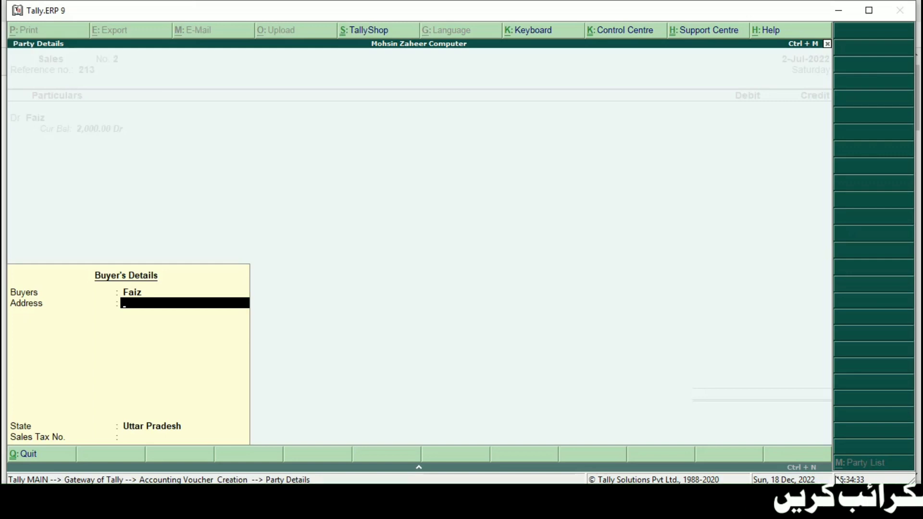
type("azamgarh")
key("Return")
key("Return")
key("Return")
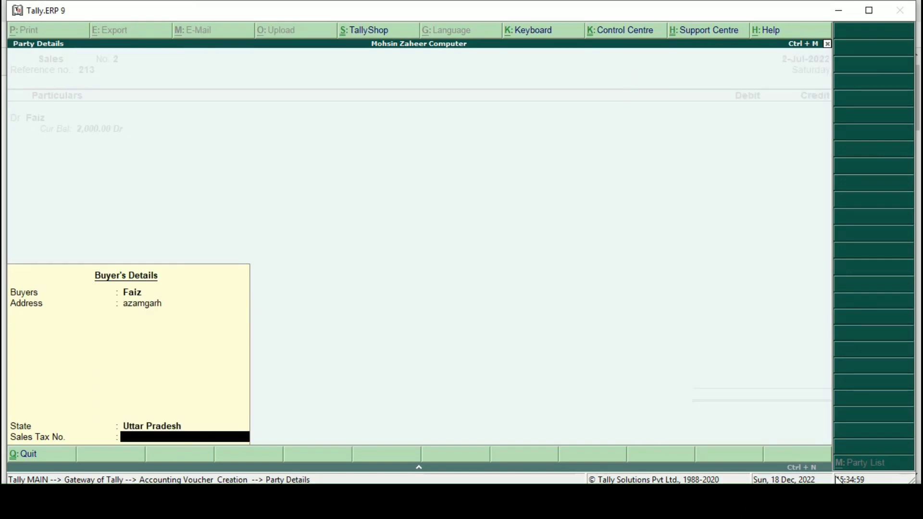
key("Return")
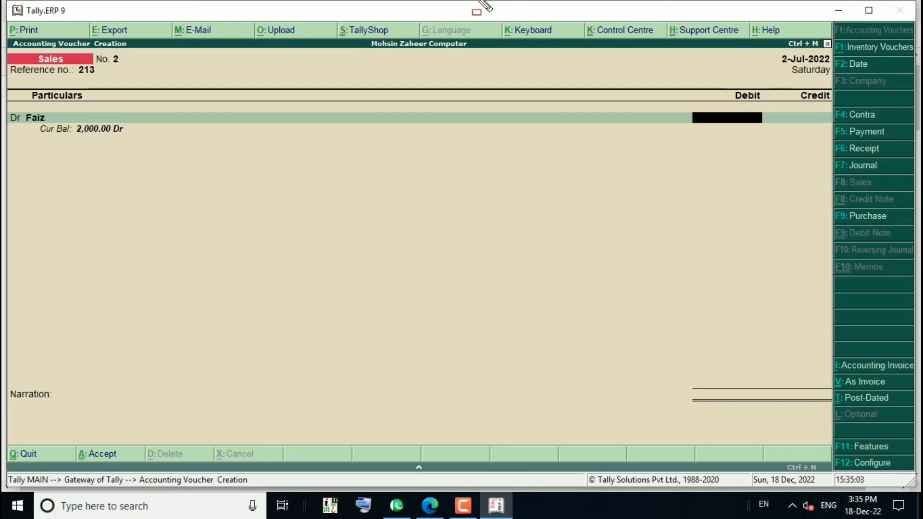
left_click_drag(66, 116, 128, 137)
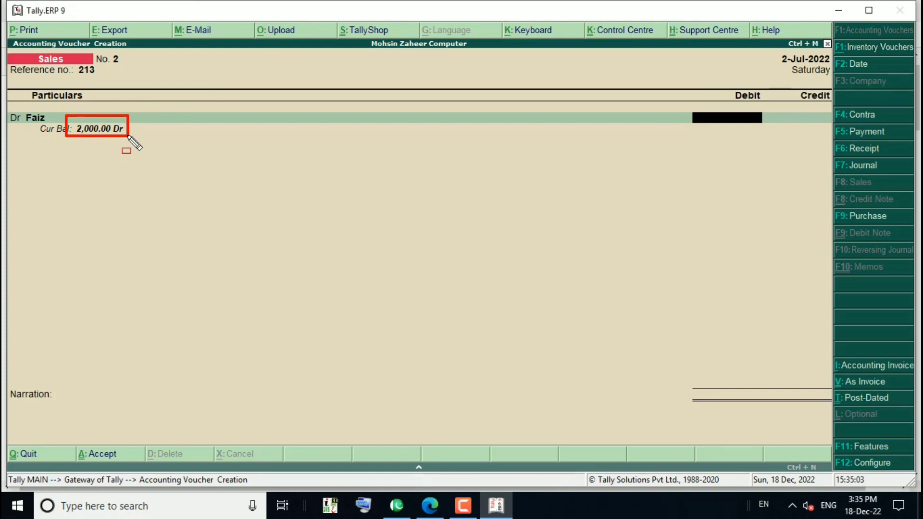
key("Escape")
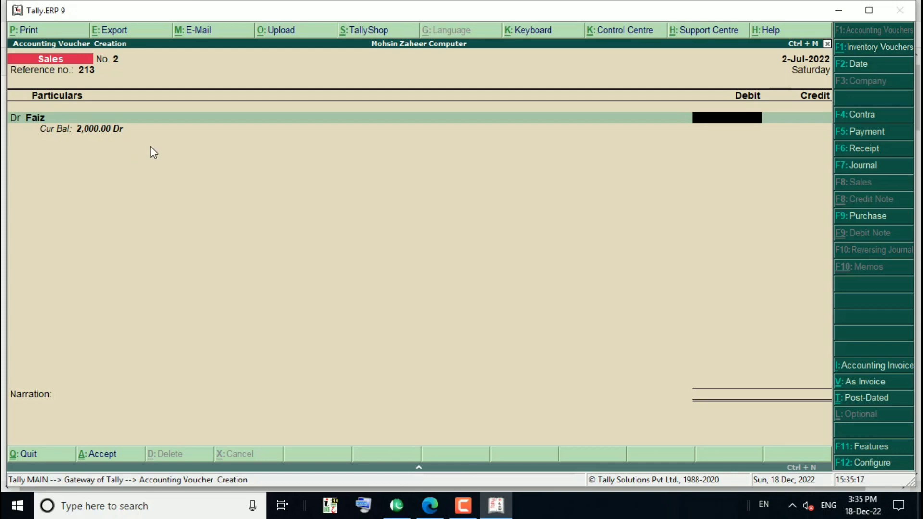
Enter 4000 as the debit amount for the customer's ledger
type("2")
key("BackSpace")
type("4000")
key("Return")
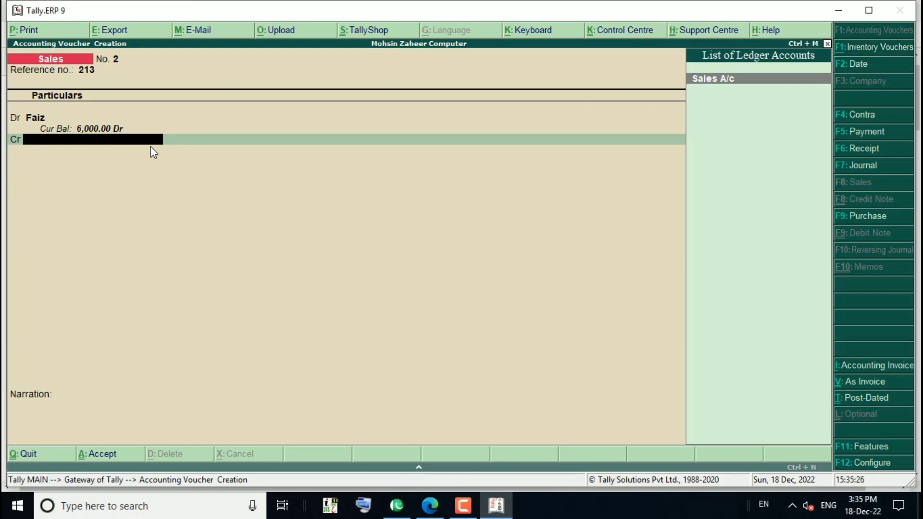
Credit Sales A/c with 4,000 without inventory allocations, and save the voucher without a narration
key("Return")
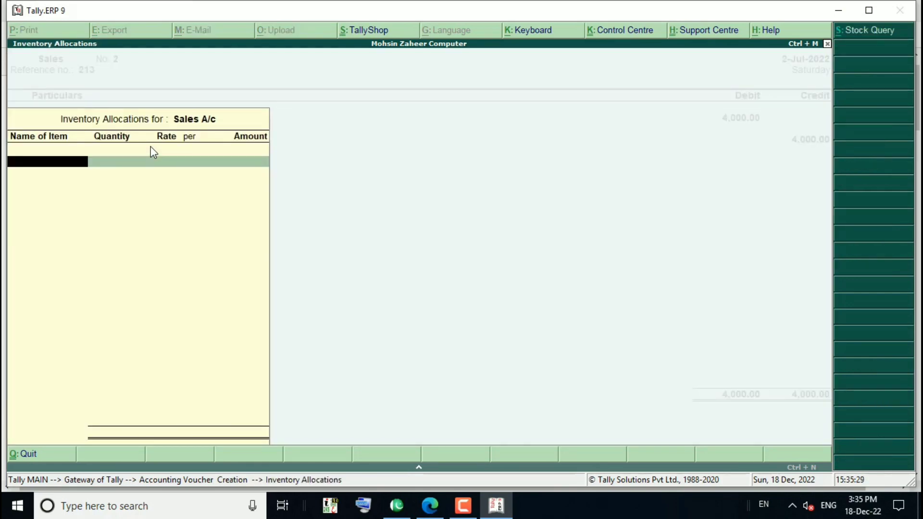
key("Escape")
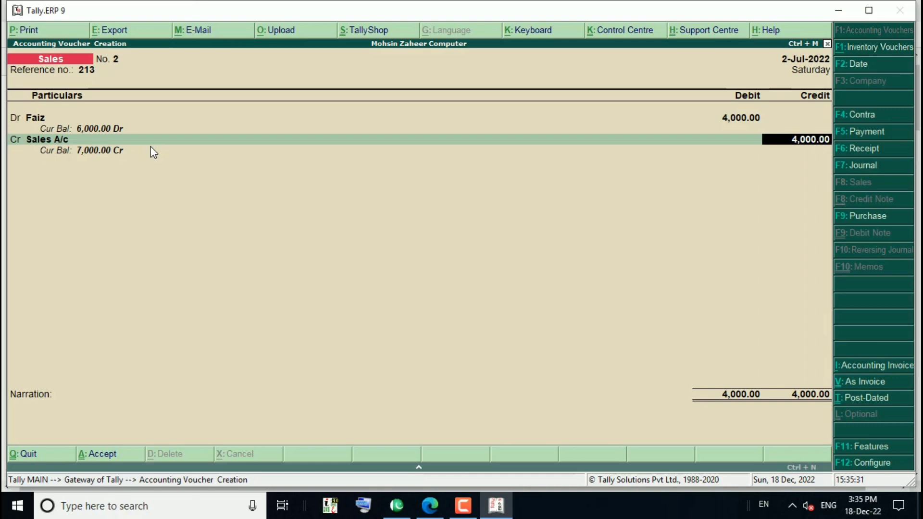
key("Return")
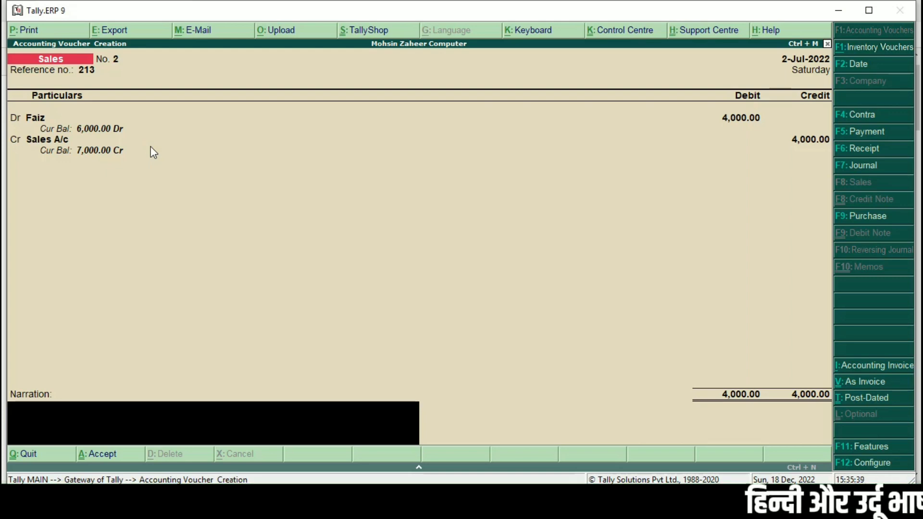
key("Return")
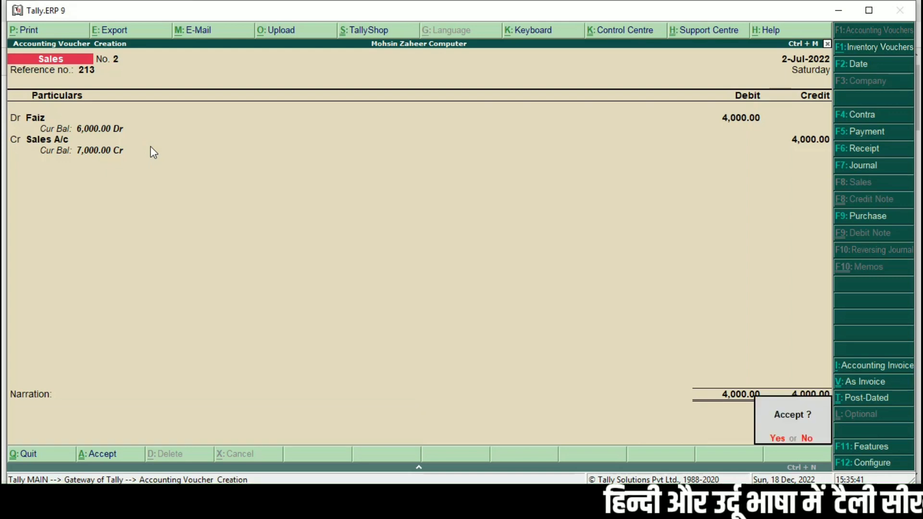
key("Return")
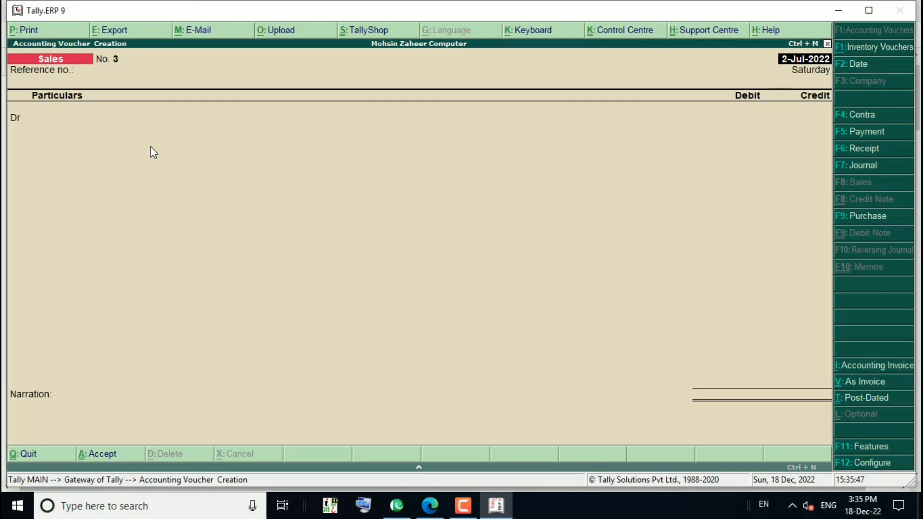
Set the next sales voucher's date to 2-11-2022 and enter 215 as its reference number
key("F2")
type("2-")
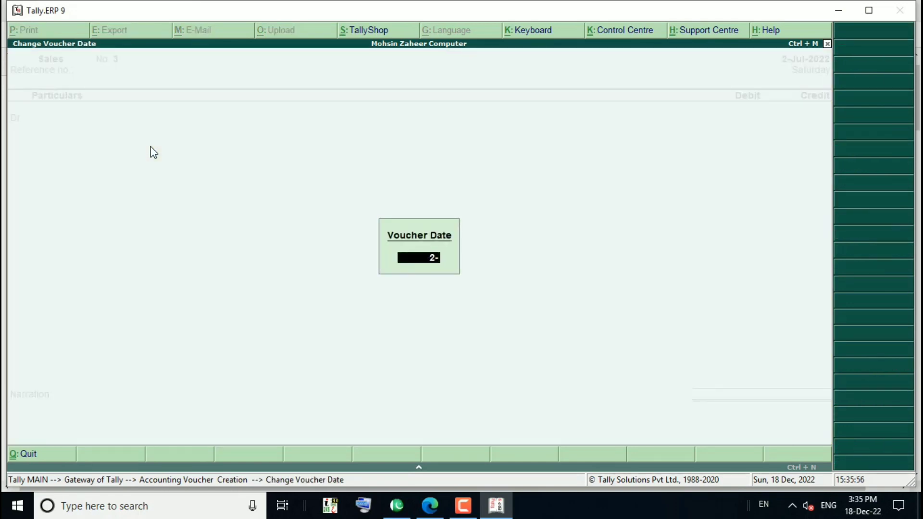
type("11-2022")
key("Return")
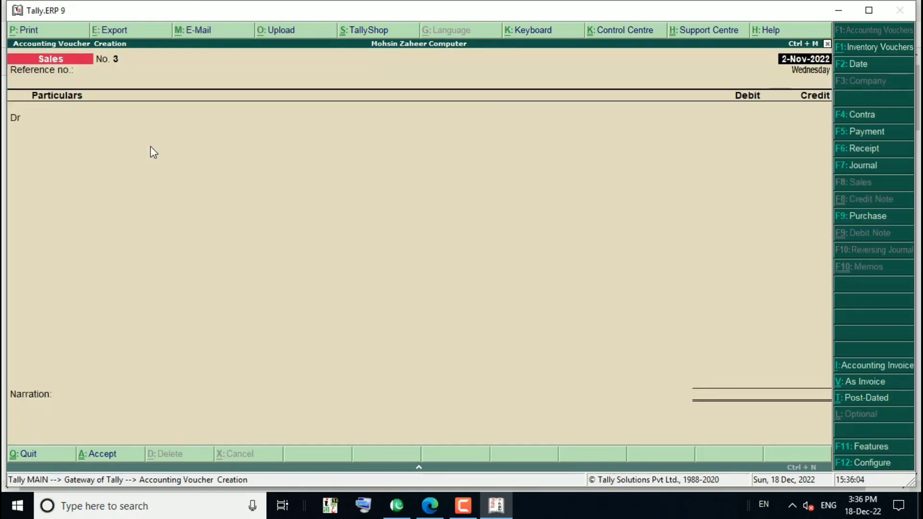
key("Return")
type("215")
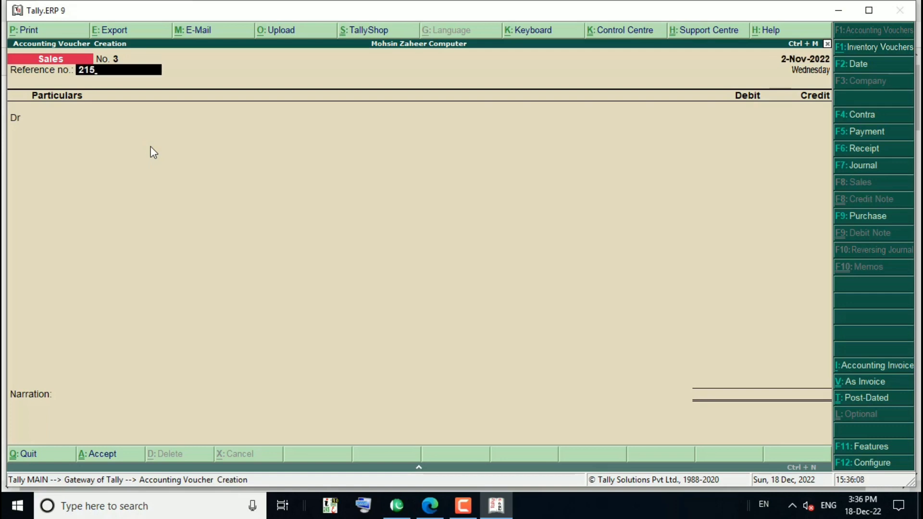
key("Return")
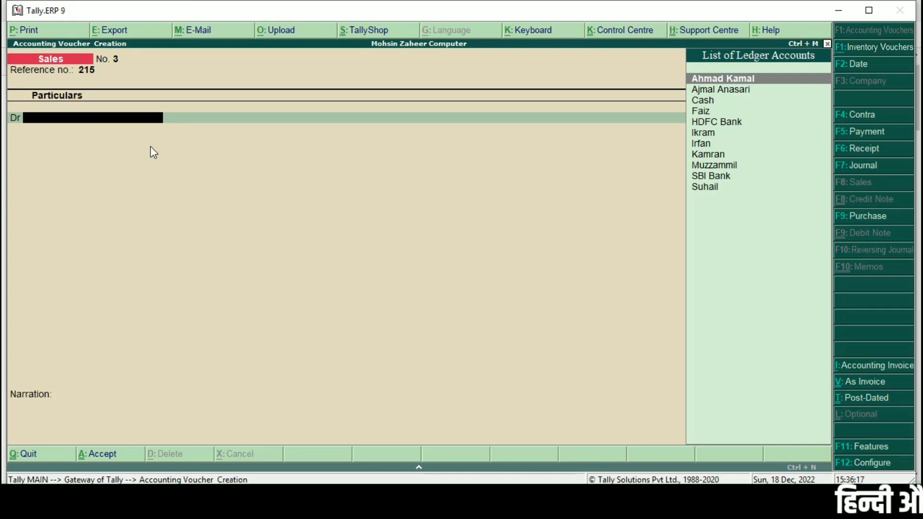
Start a new debit ledger under the third transaction's customer name, grouped under Sundry Debtors with inventory values affected set to Yes
key("alt+c")
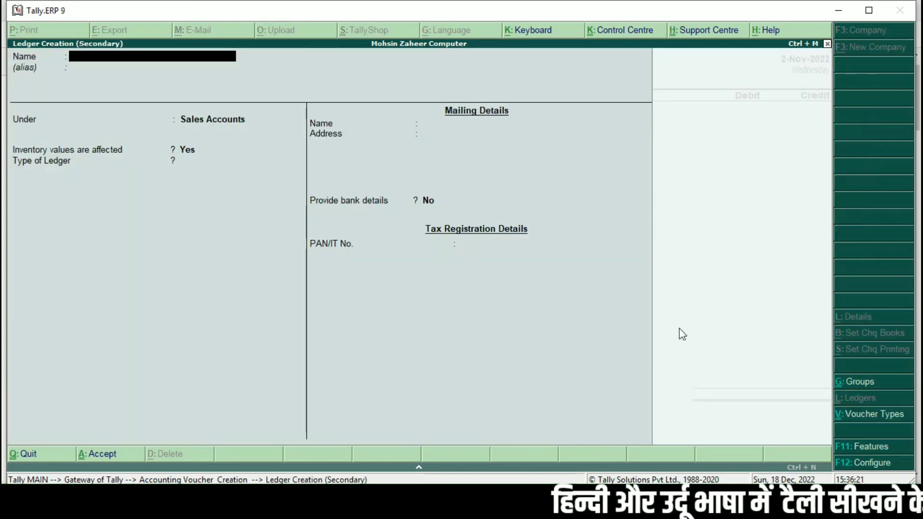
type("Inam")
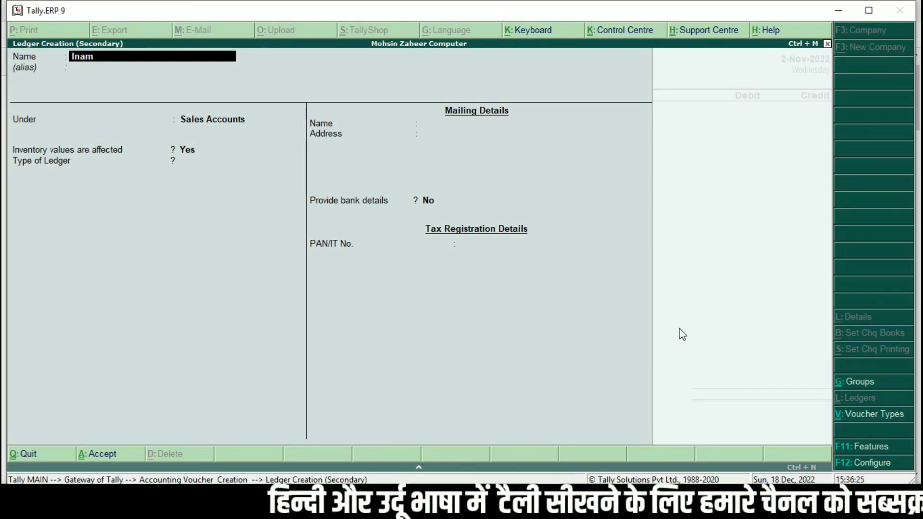
key("Return")
key("Return")
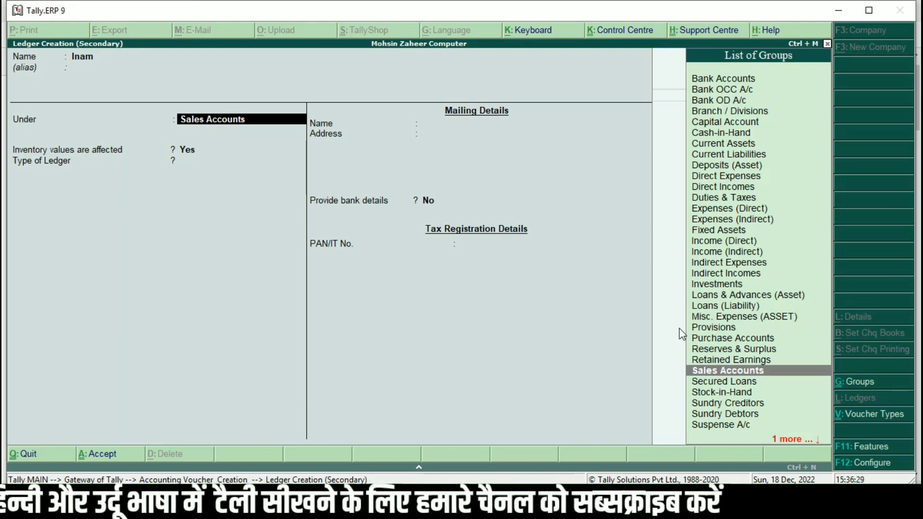
type("Sund")
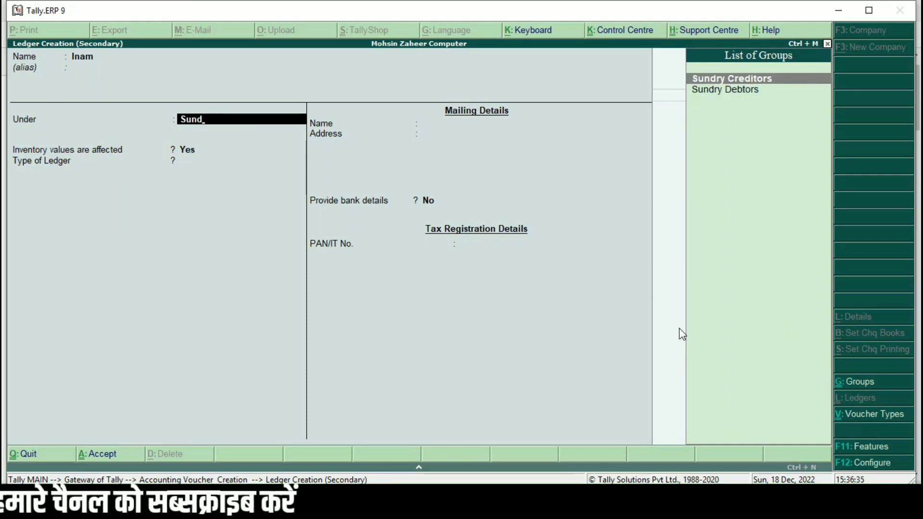
key("Down")
key("Return")
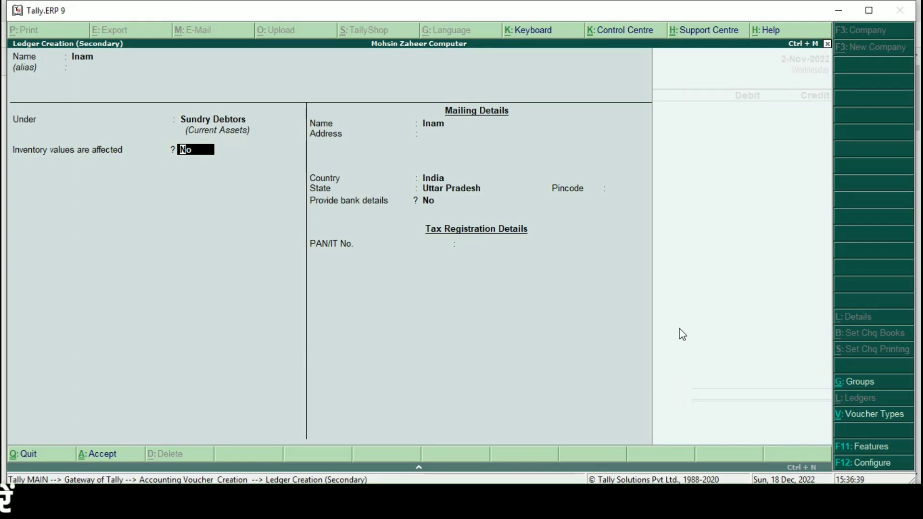
type("y")
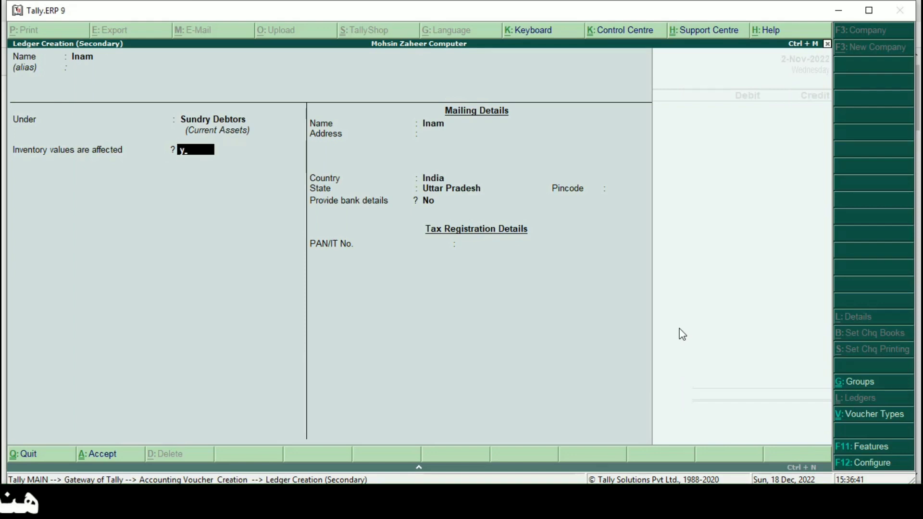
key("Return")
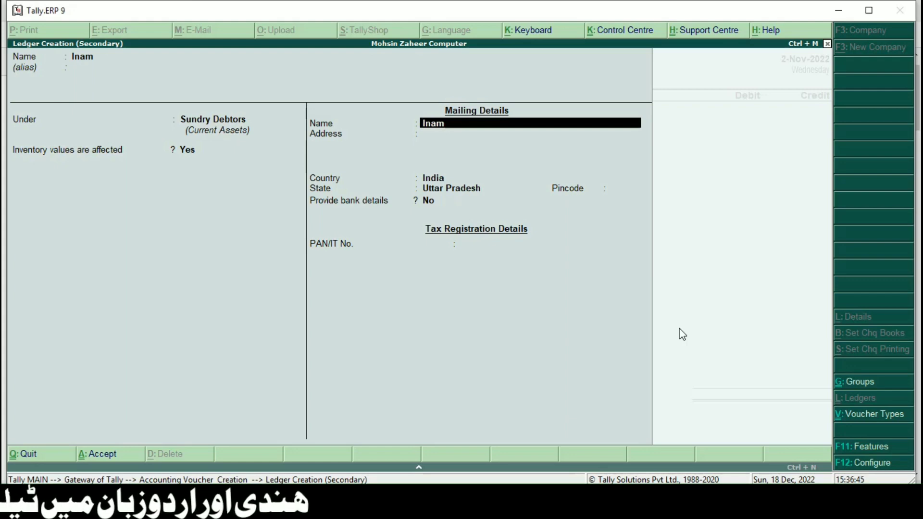
Keep the mailing name and fill in the customer's city as the only address line of the new ledger
key("Return")
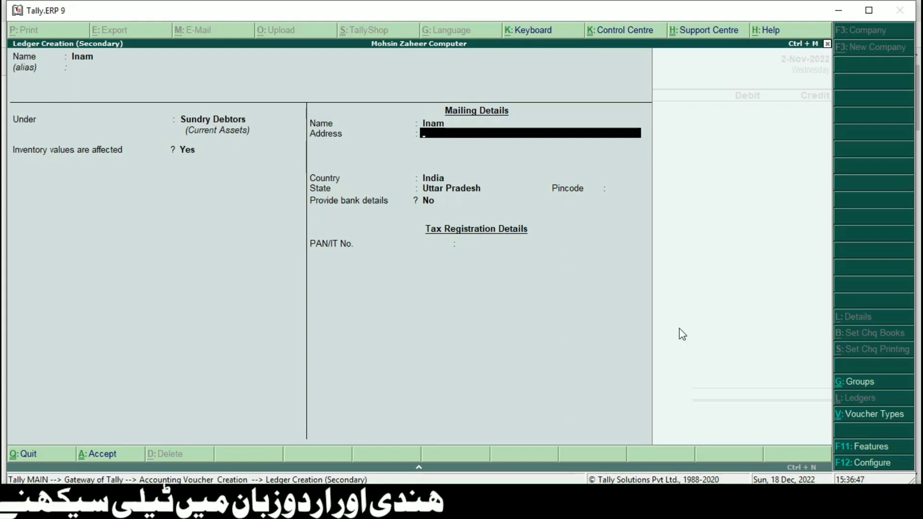
type("Deh")
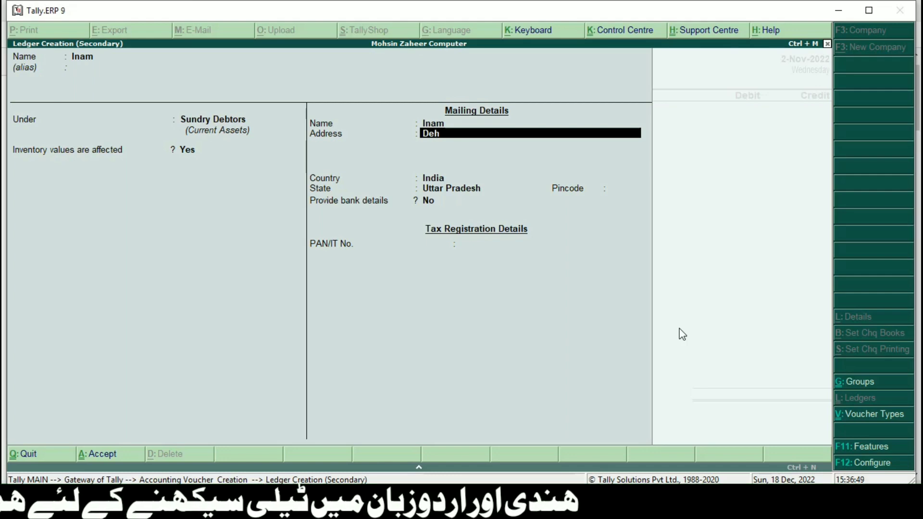
type("radoon")
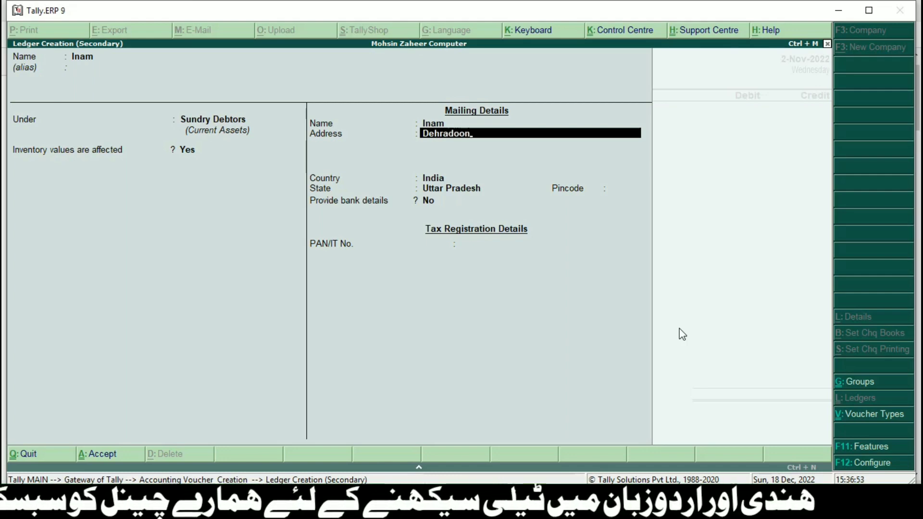
key("Return")
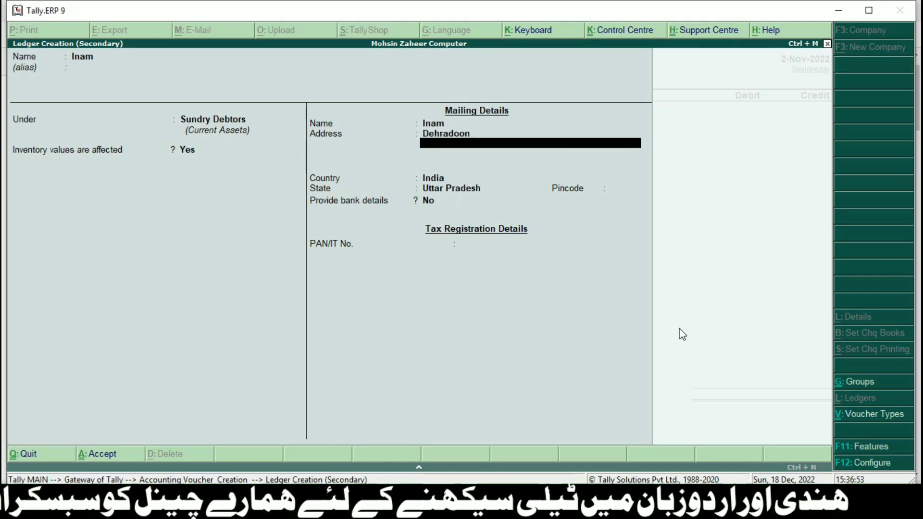
key("Return")
Set the ledger's state to Uttarakhand, leave bank details at No and the tax number and pincode empty, and save the ledger
key("Return")
type("Ut")
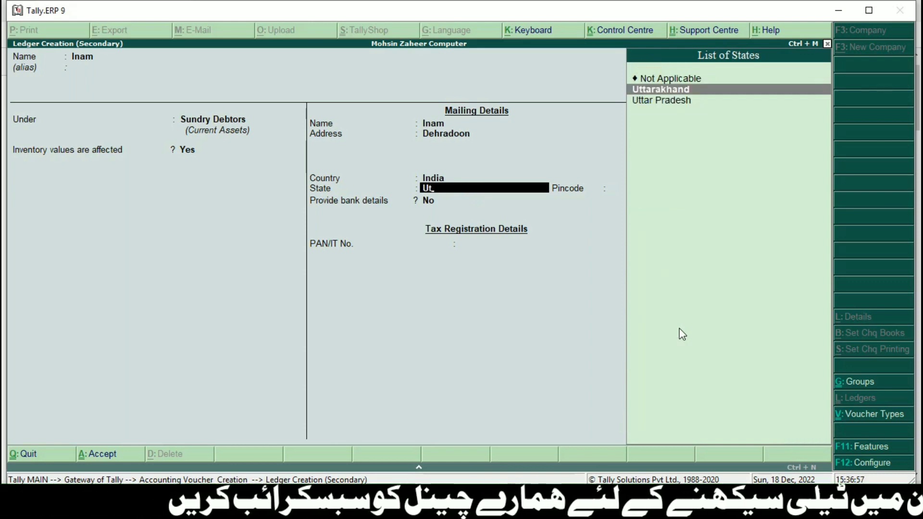
key("Return")
key("Return")
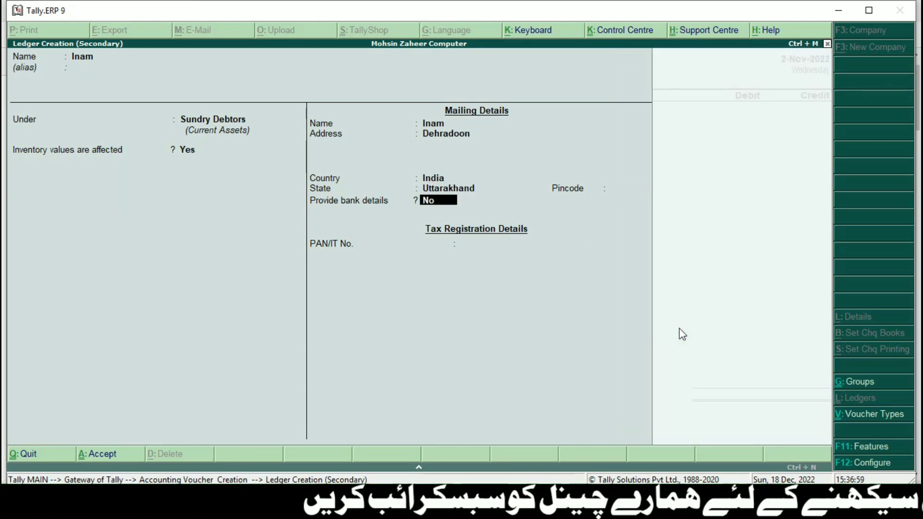
key("Return")
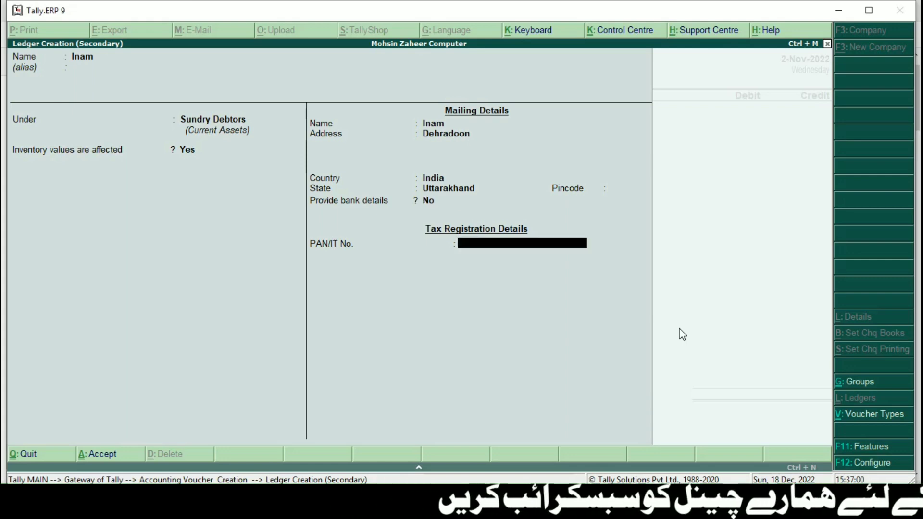
key("Return")
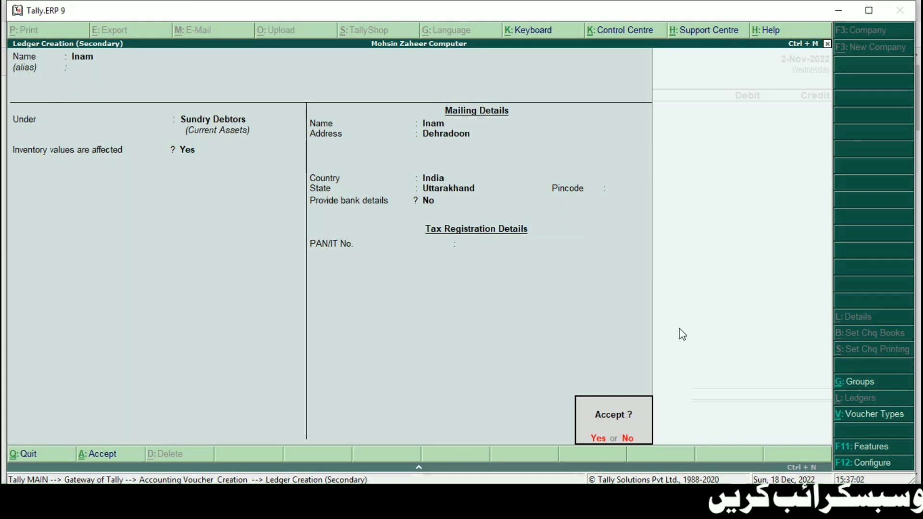
key("Return")
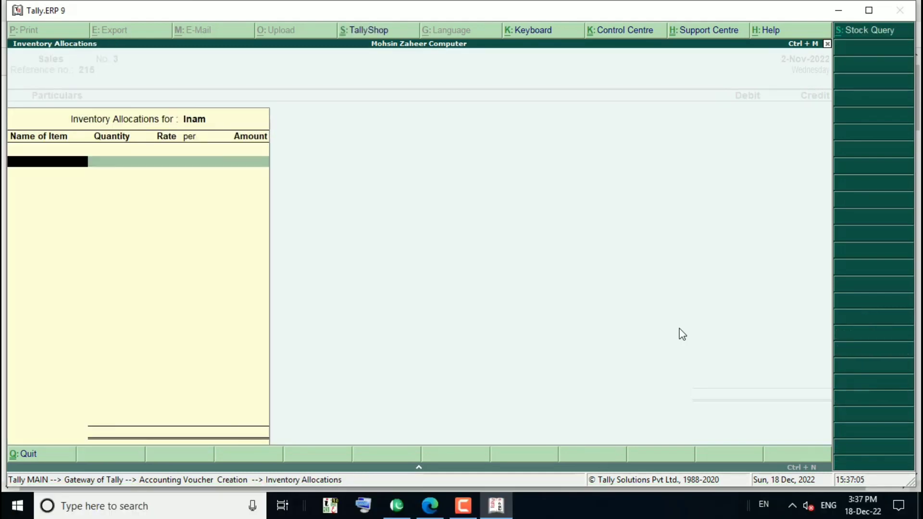
Leave the customer's inventory allocations empty and accept the buyer's details unchanged, without a sales tax number
key("Return")
key("Return")
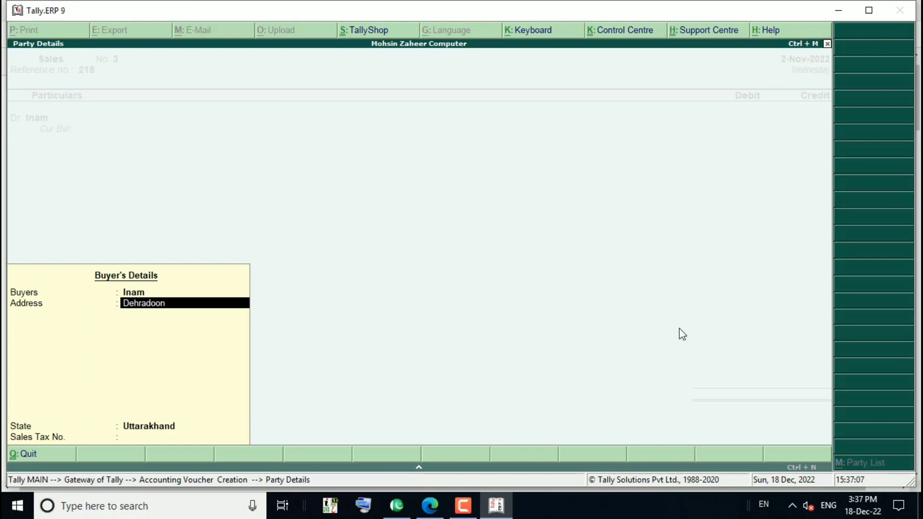
key("Return")
key("Return")
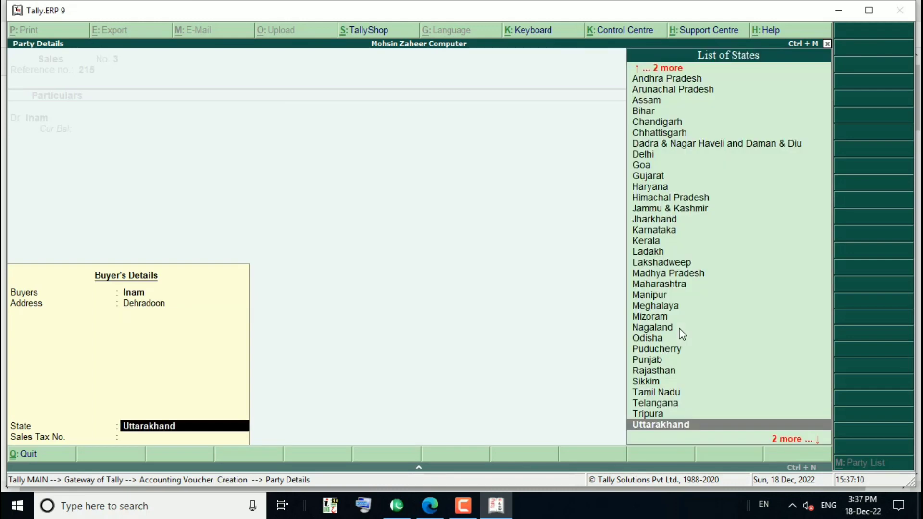
key("Return")
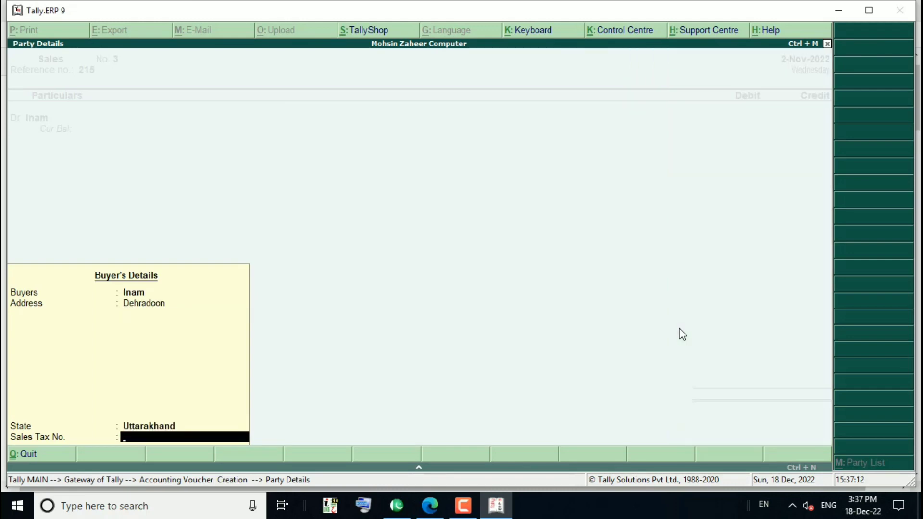
key("Return")
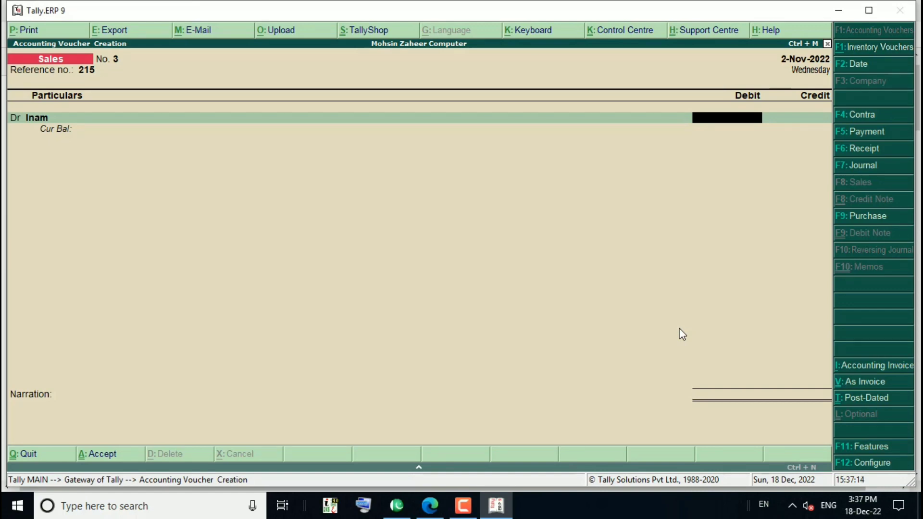
Debit the customer's ledger with 2000 and credit Sales A/c with the same amount, without inventory allocations
type("2000")
key("Return")
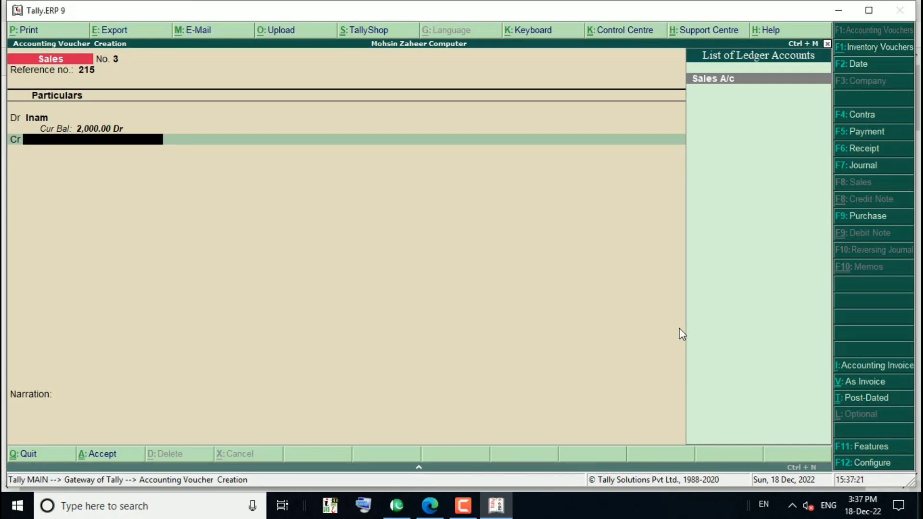
key("Return")
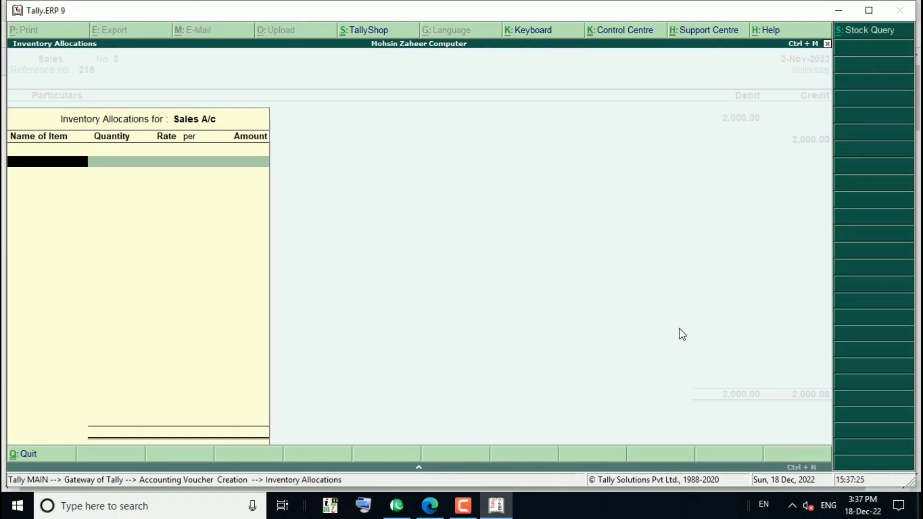
key("Escape")
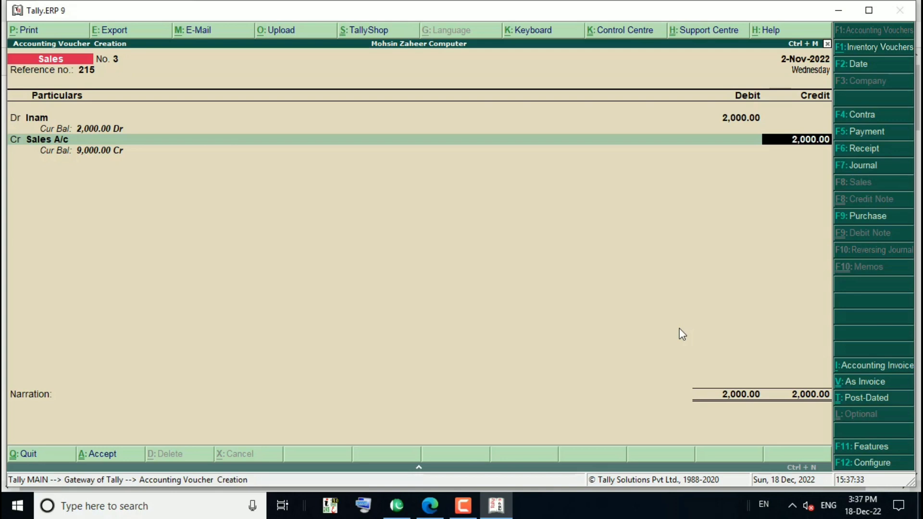
Accept the credit amount and save the third sales voucher without a narration
key("Return")
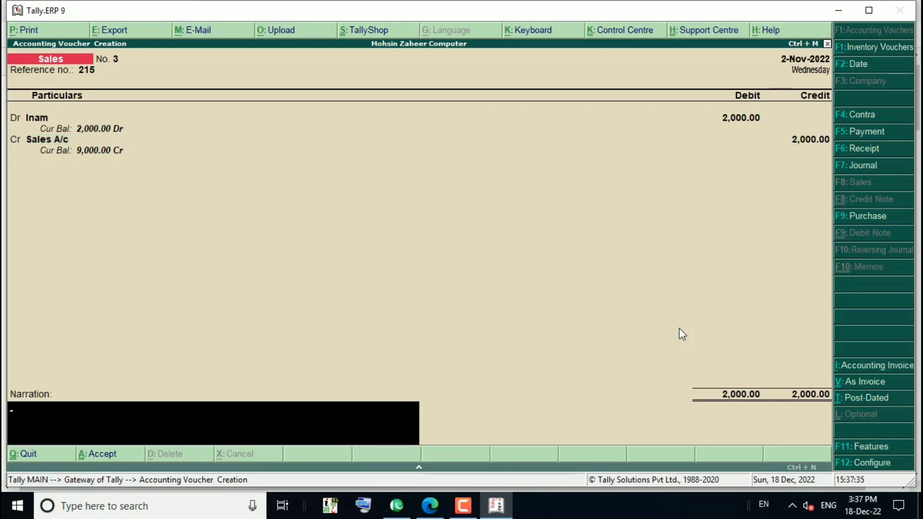
key("Return")
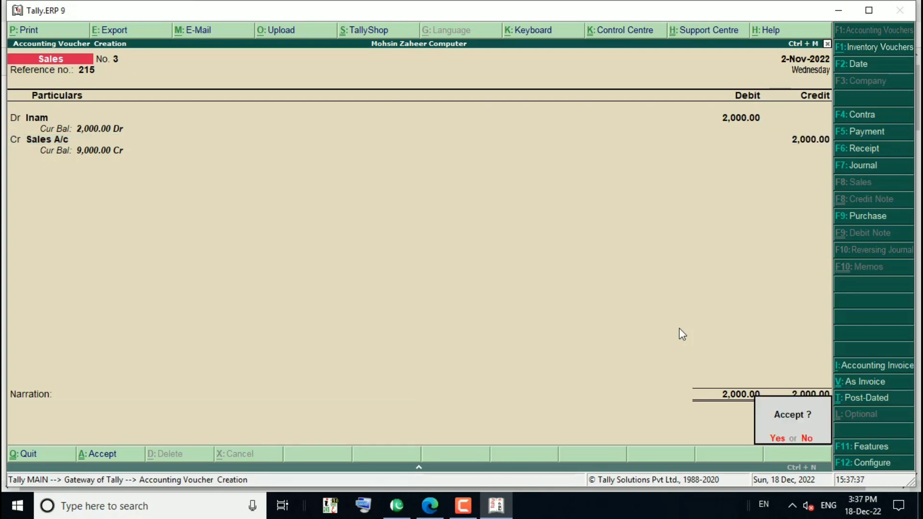
key("Return")
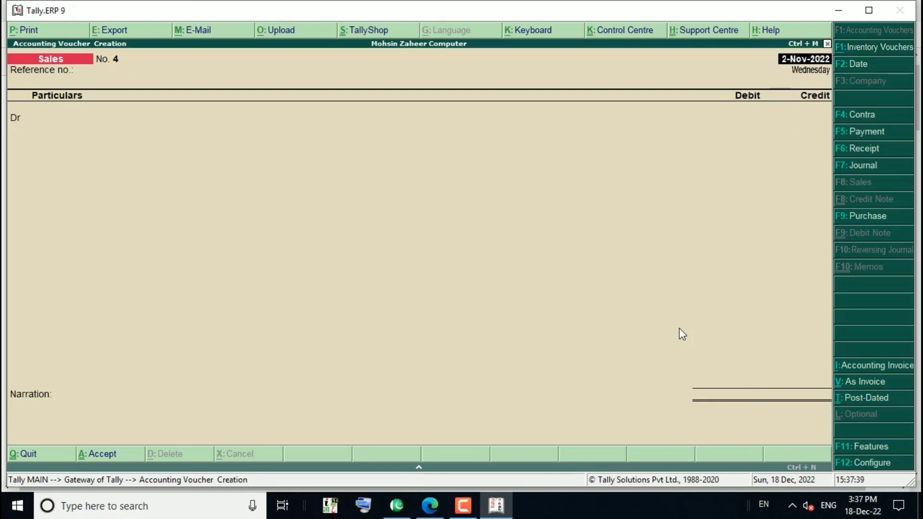